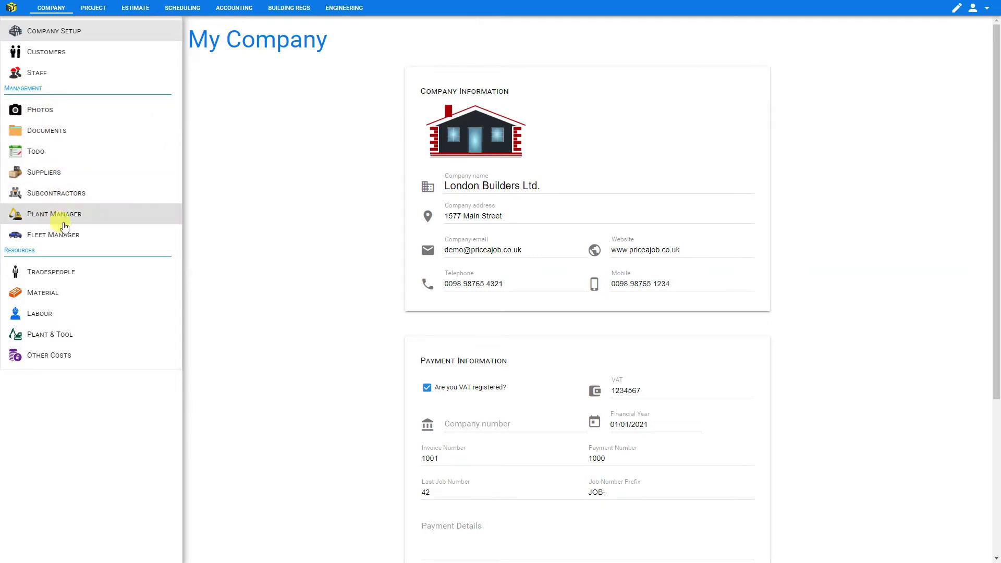
Open the online Shop's pricing page showing yearly plan prices.
click(986, 9)
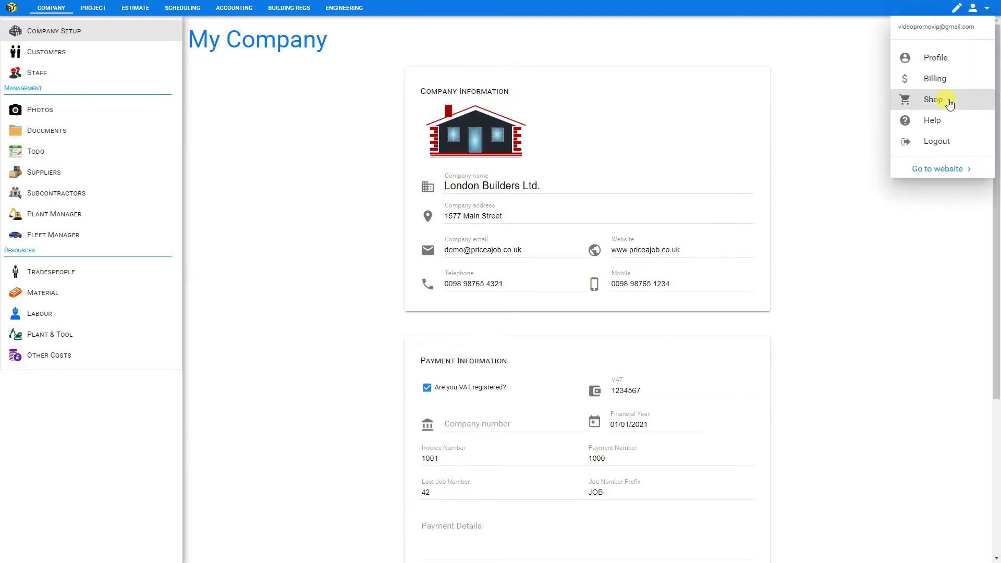
click(948, 102)
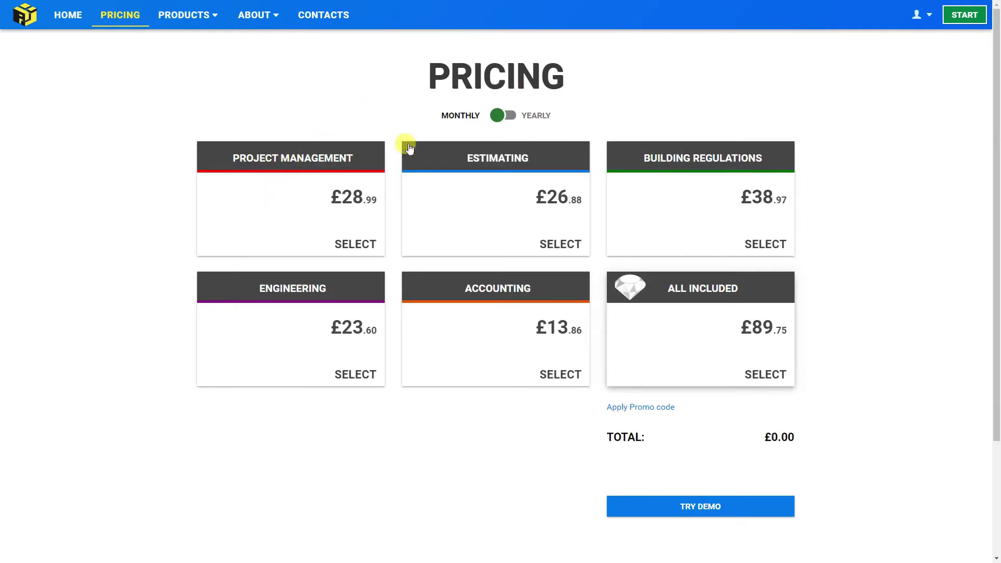
click(506, 116)
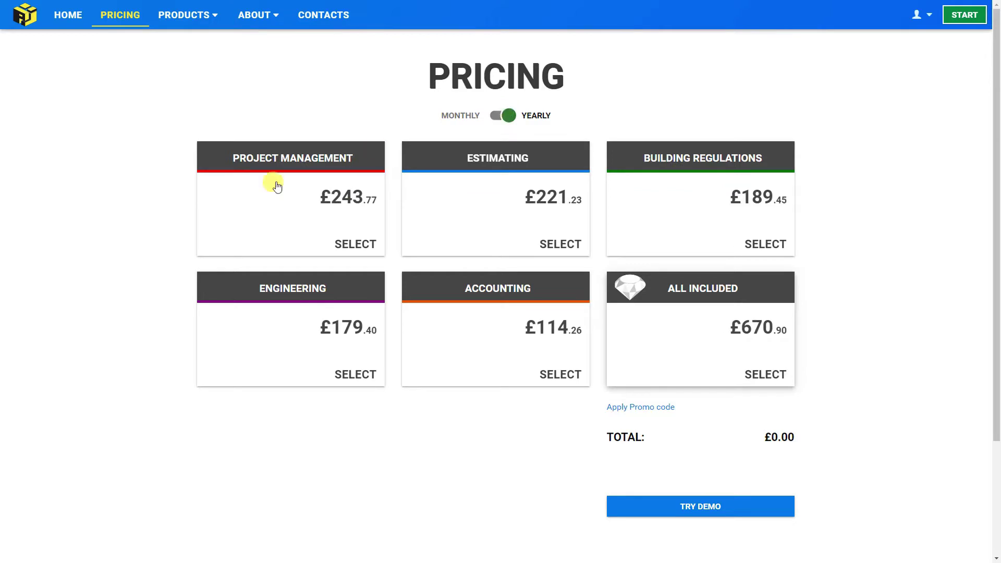
Compare the plans, settle on All Included, and return to the app's Company menu.
click(213, 215)
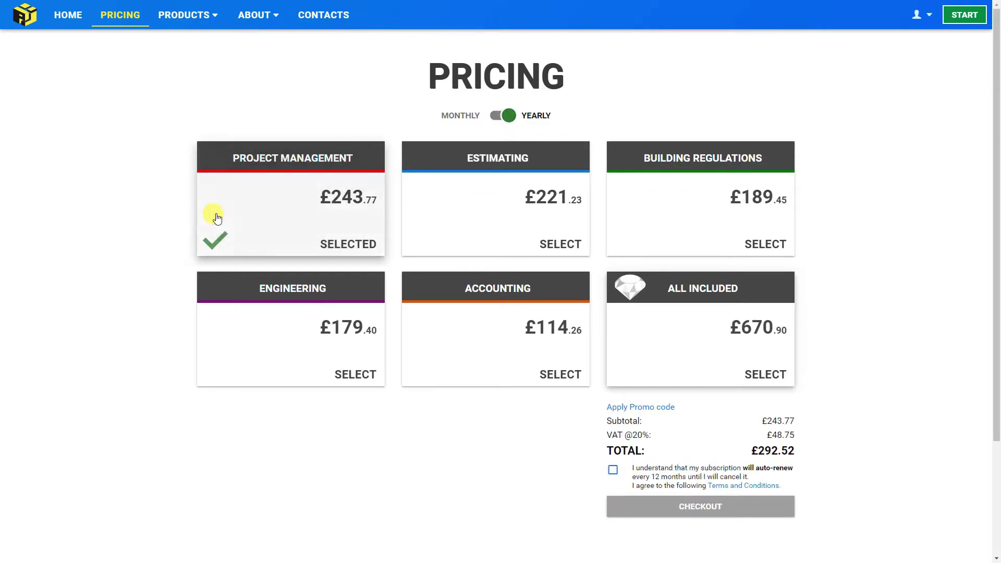
click(469, 222)
click(669, 218)
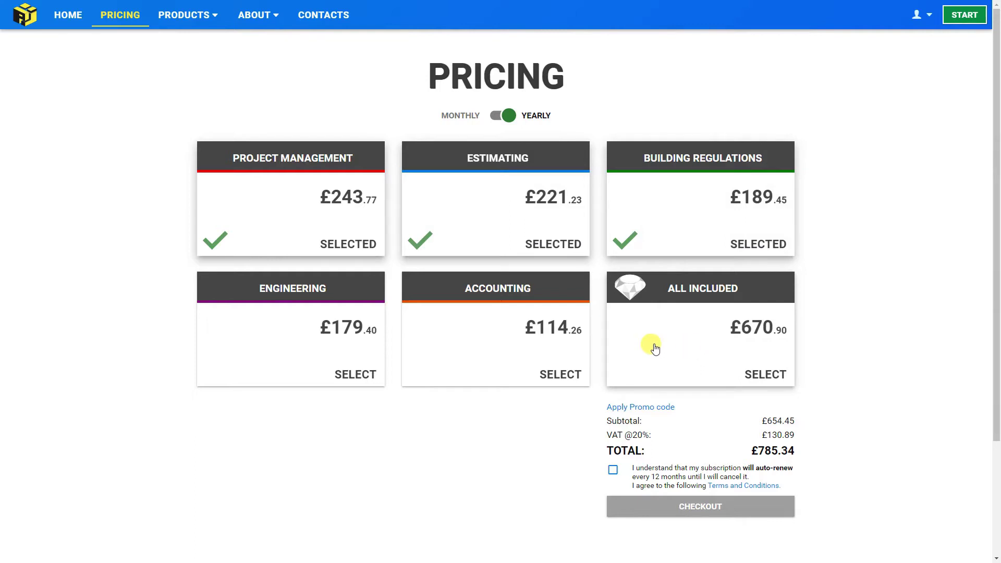
click(472, 352)
click(287, 354)
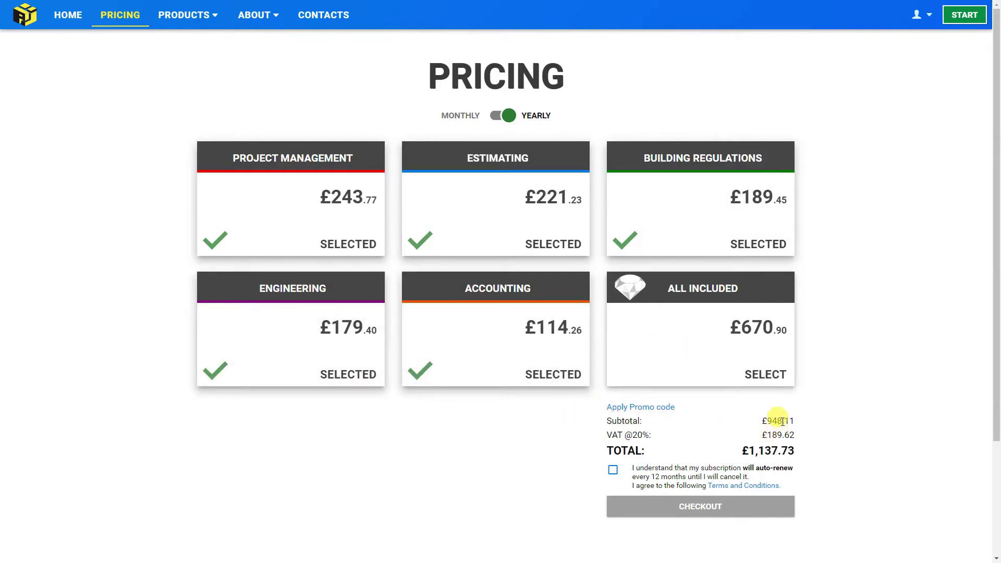
click(688, 348)
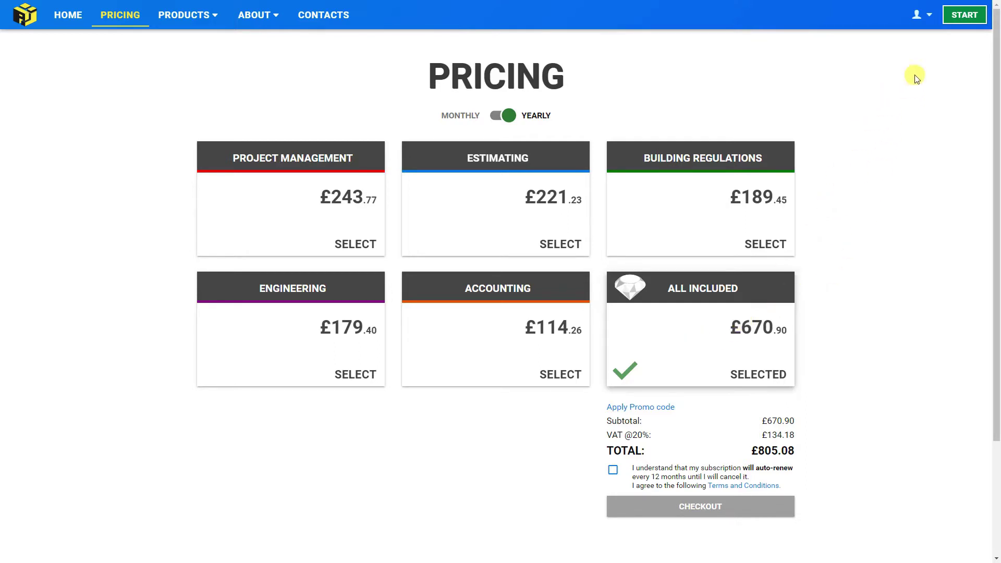
click(967, 15)
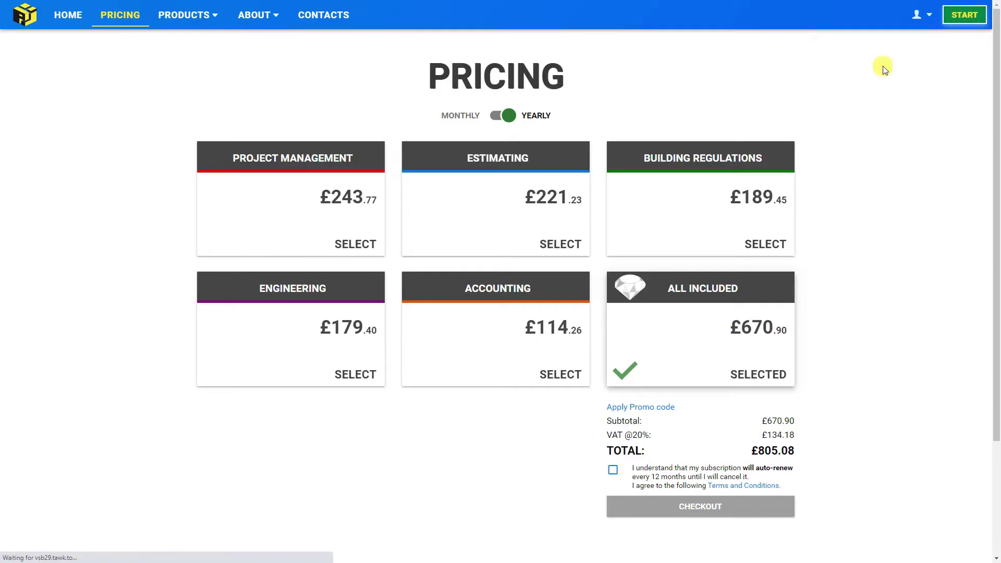
click(38, 7)
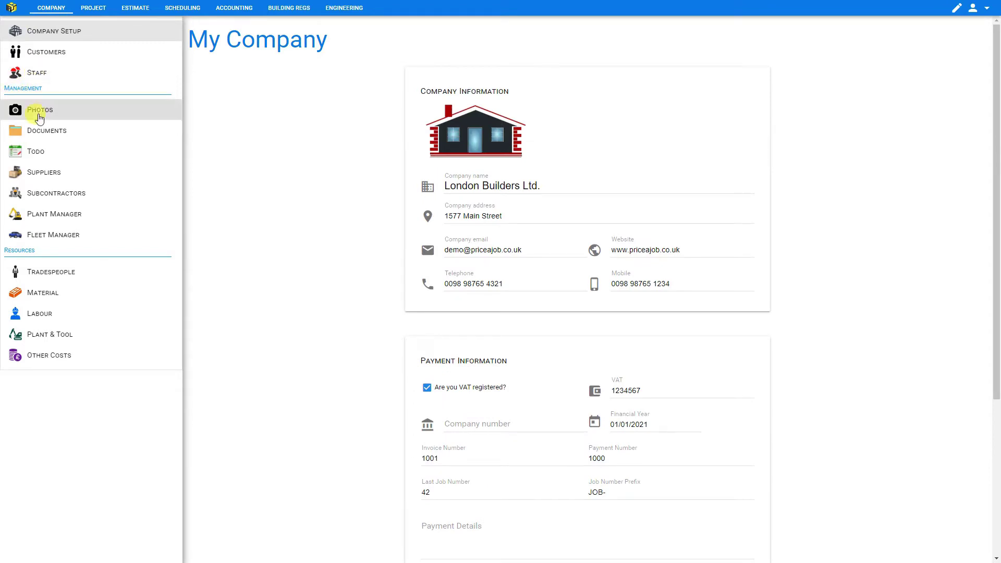
Add subcontractor 'Brickworks Ltd.' from Company > Subcontractors, then start uploading its picture.
click(64, 198)
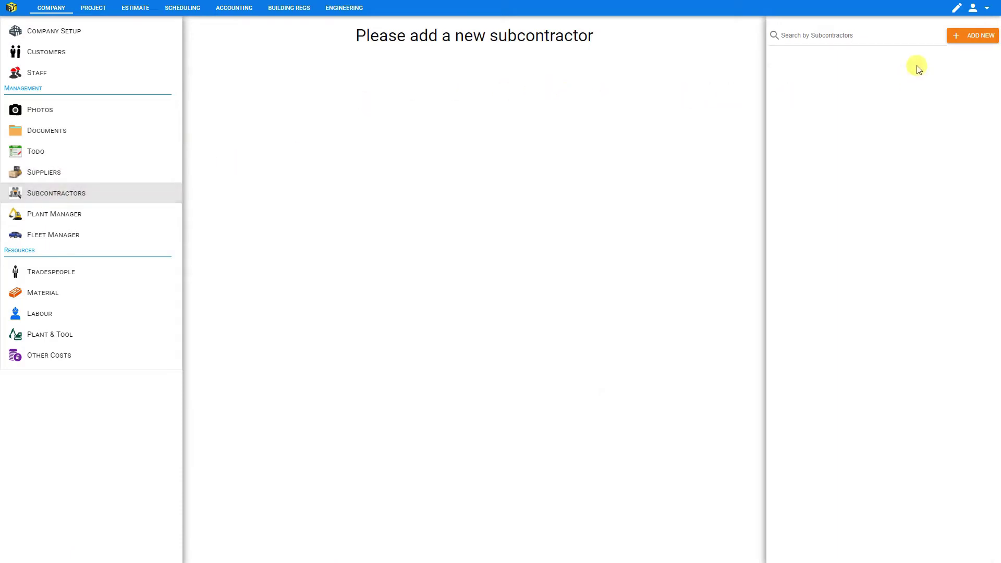
click(973, 37)
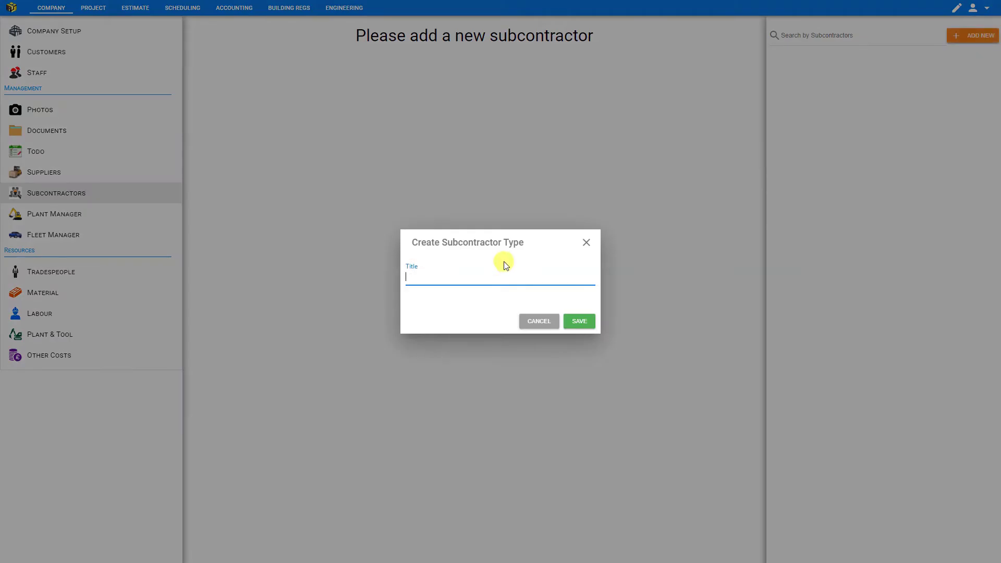
text(Brickworks Ltd.)
click(577, 321)
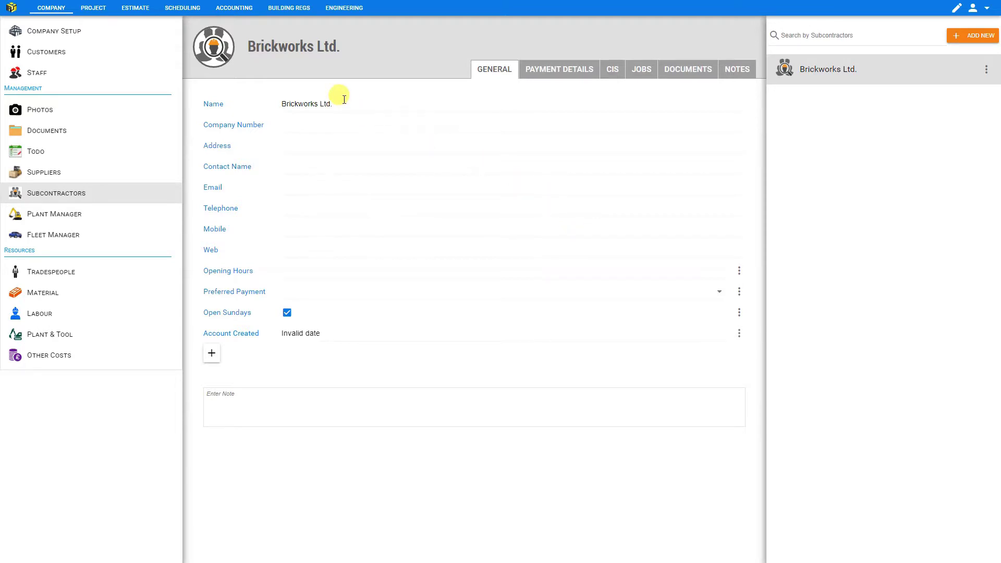
mouse_move(217, 47)
click(216, 42)
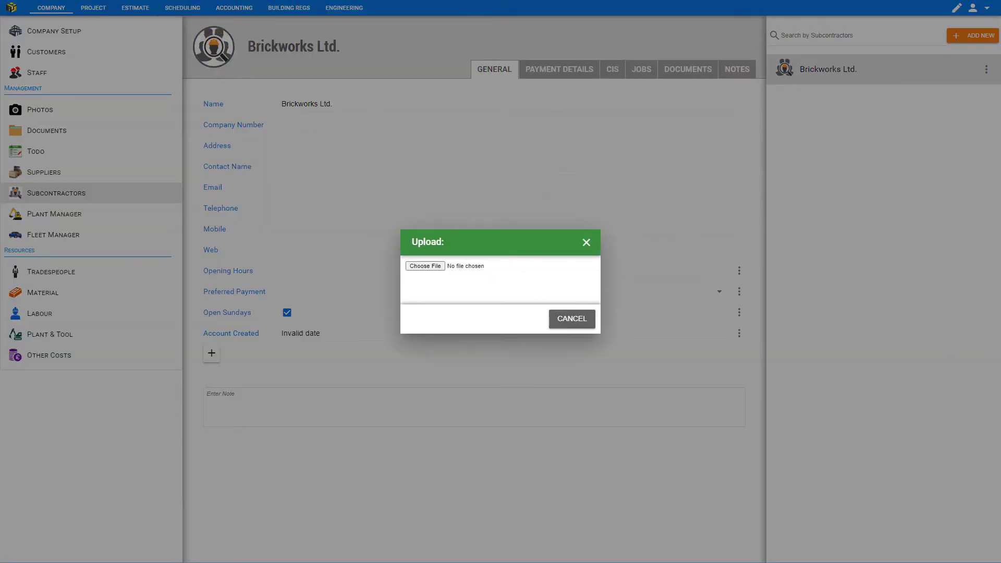
Upload the Brickworks logo image as the subcontractor's profile picture.
double_click(323, 180)
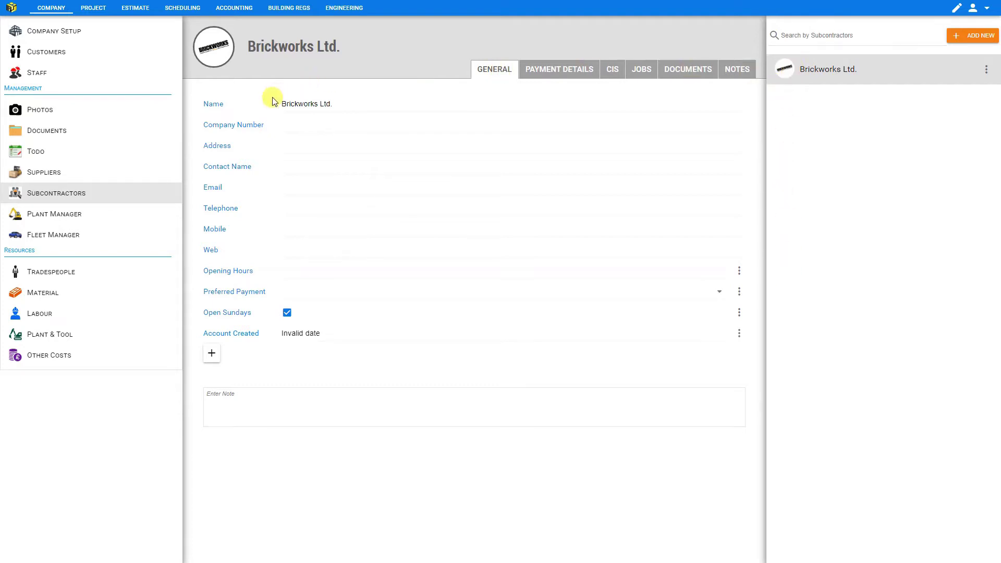
click(301, 123)
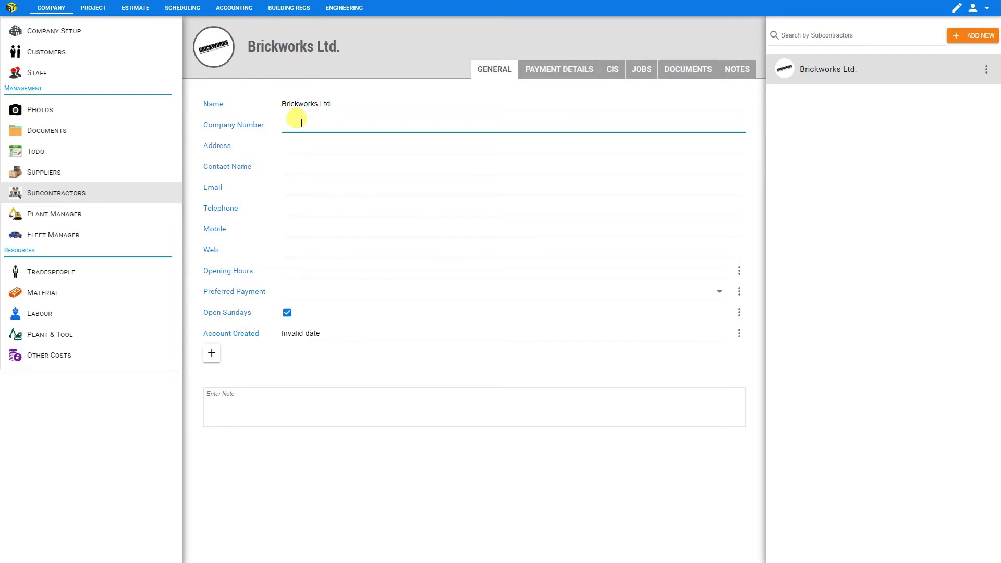
Enter the company number, street address and contact's name and role.
click(291, 144)
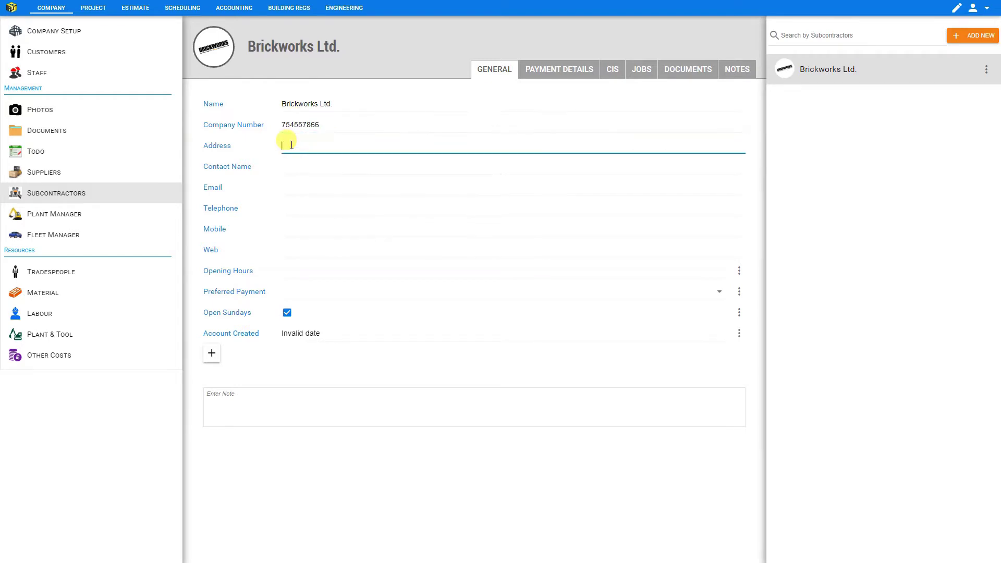
click(295, 167)
Add the contact's e-mail, telephone and mobile numbers, and website brickworks.co.uk.
click(295, 186)
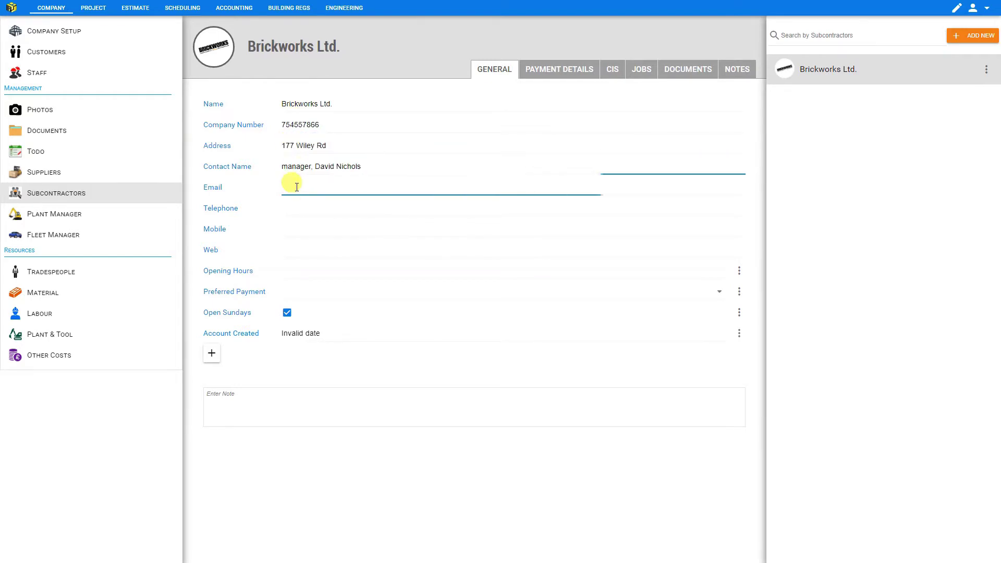
click(295, 207)
text(12345667)
click(292, 228)
text(7654321)
click(286, 250)
text(brickworks.co.uk)
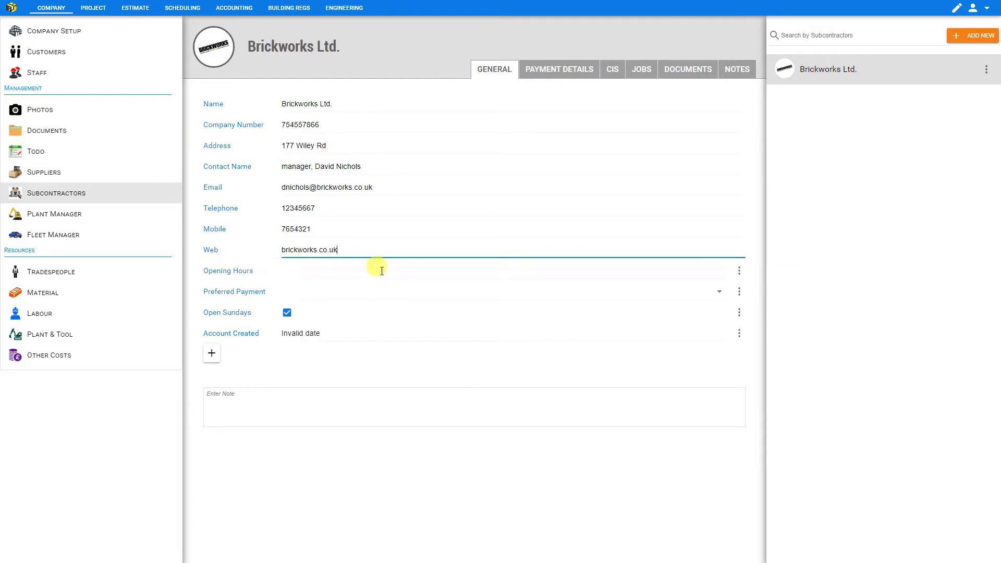
Edit and save the Opening Hours field settings.
click(739, 272)
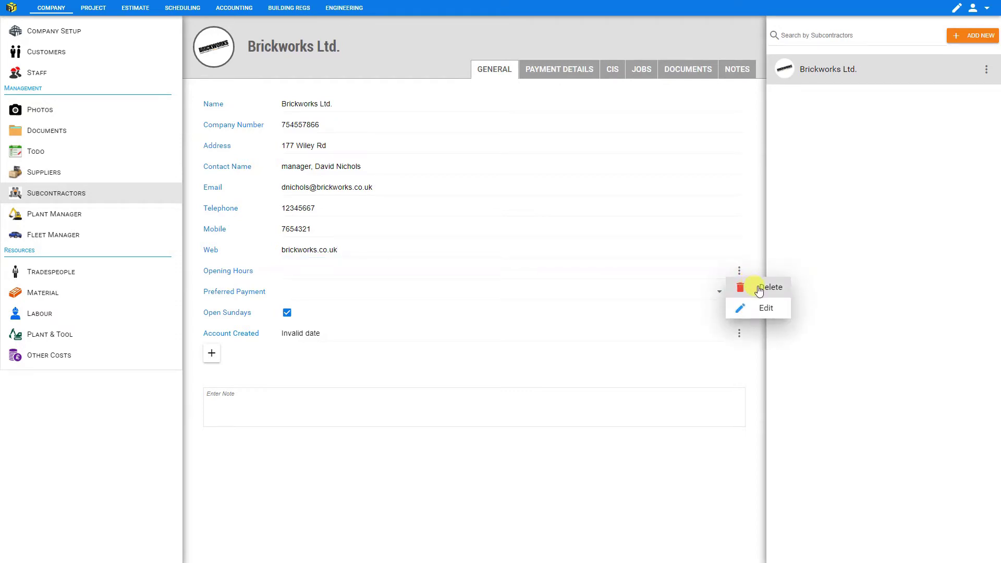
click(761, 310)
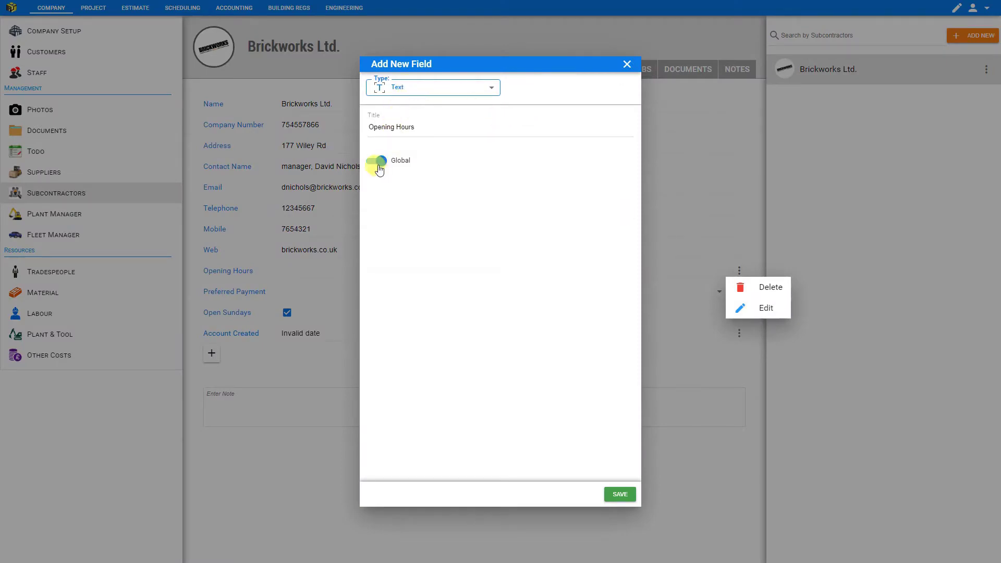
click(619, 495)
Set opening hours 0700-1900, payment Credit, closed Sundays, account created 05/05/2021.
click(334, 269)
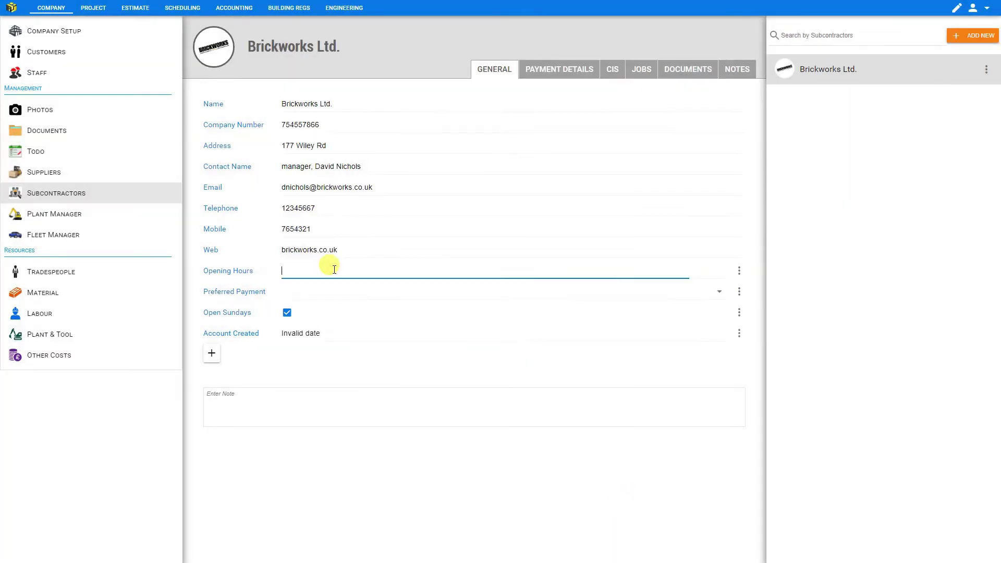
text(0700-1900)
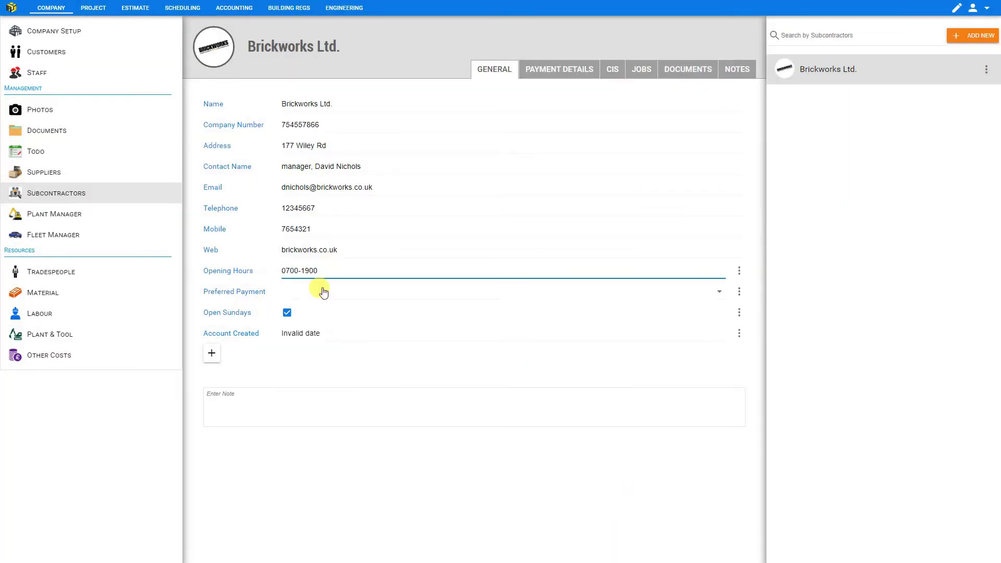
click(319, 290)
click(313, 336)
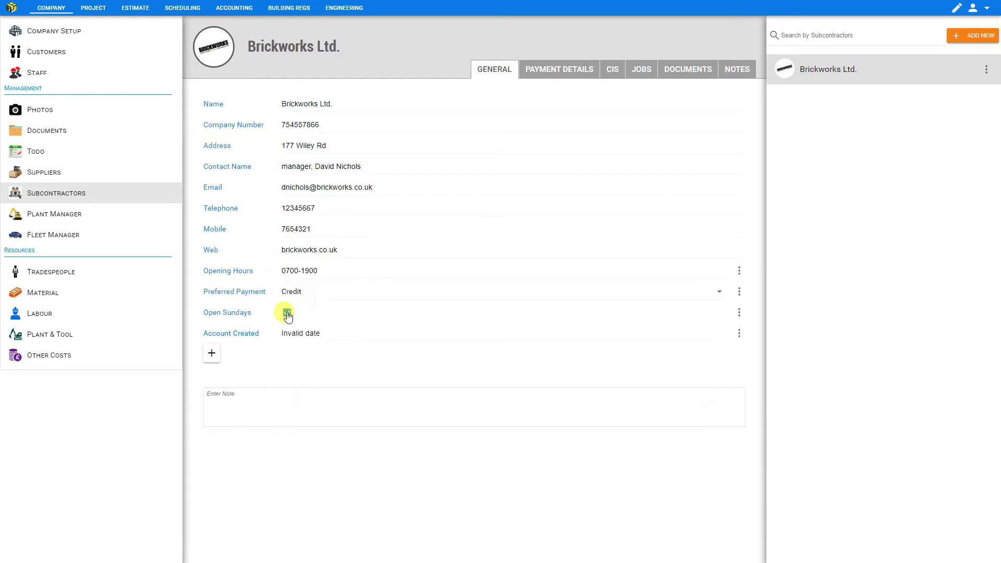
click(287, 314)
click(302, 332)
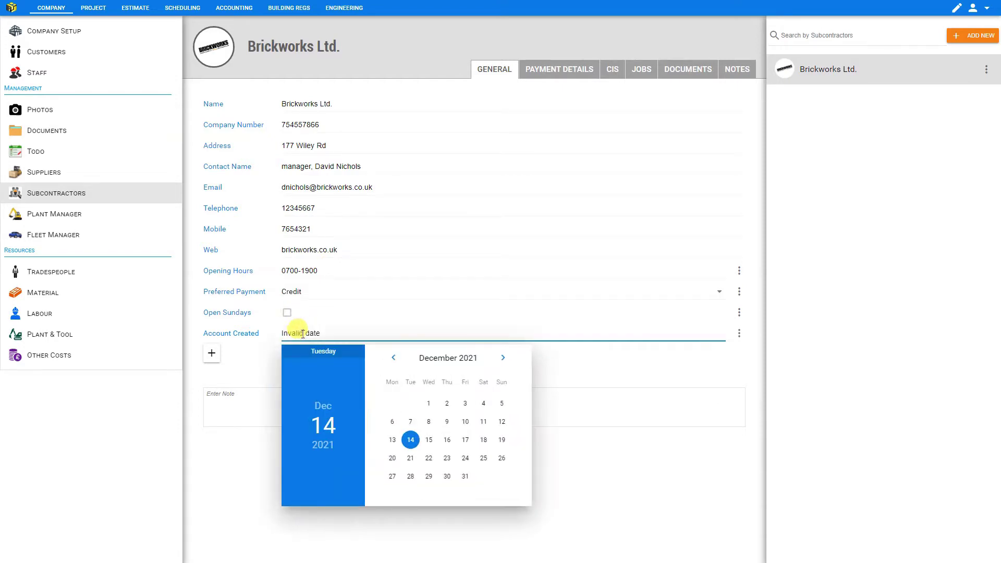
key(Escape)
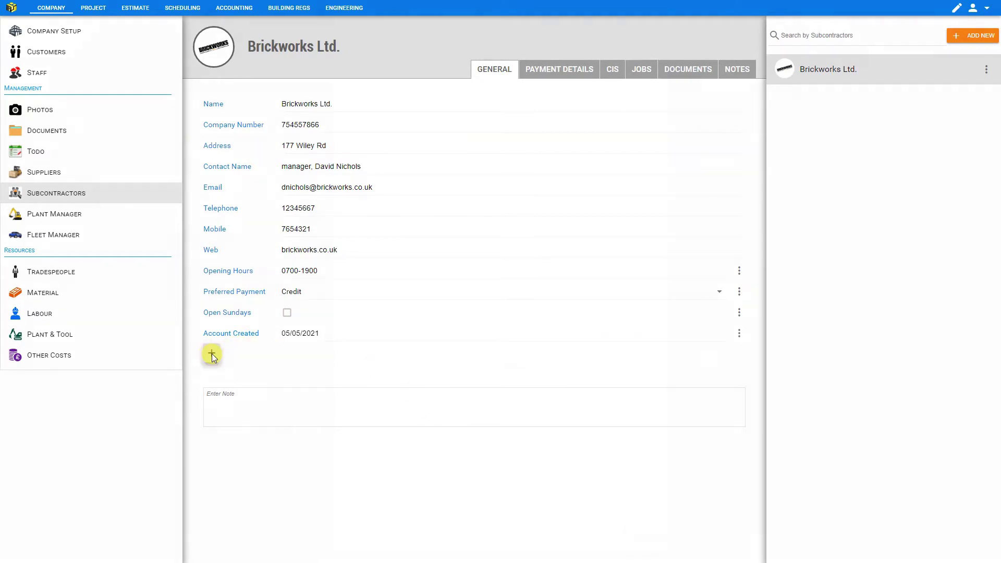
click(212, 354)
Check the available field types, dismiss Add New Field unused, and start a note.
click(433, 87)
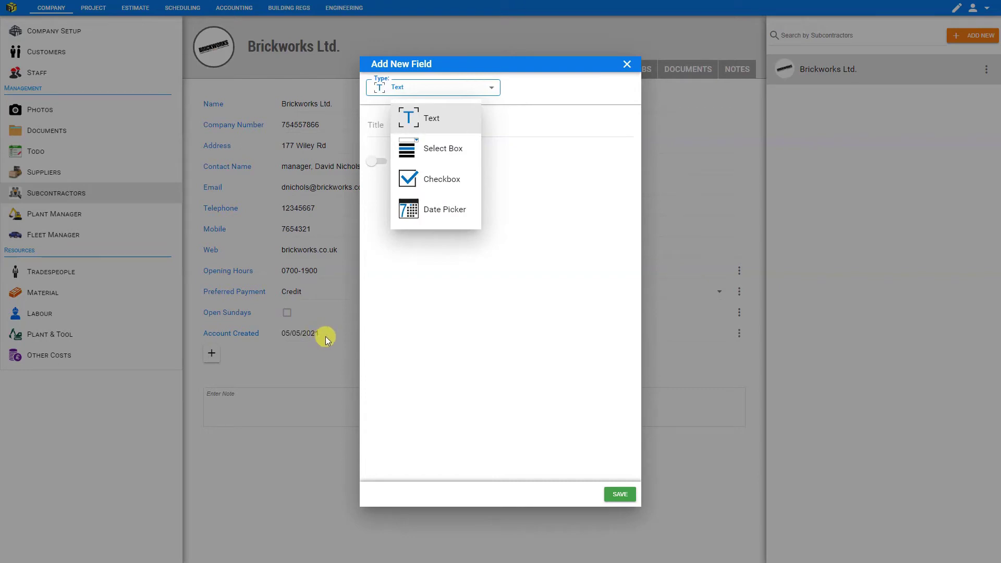
click(627, 64)
click(627, 64)
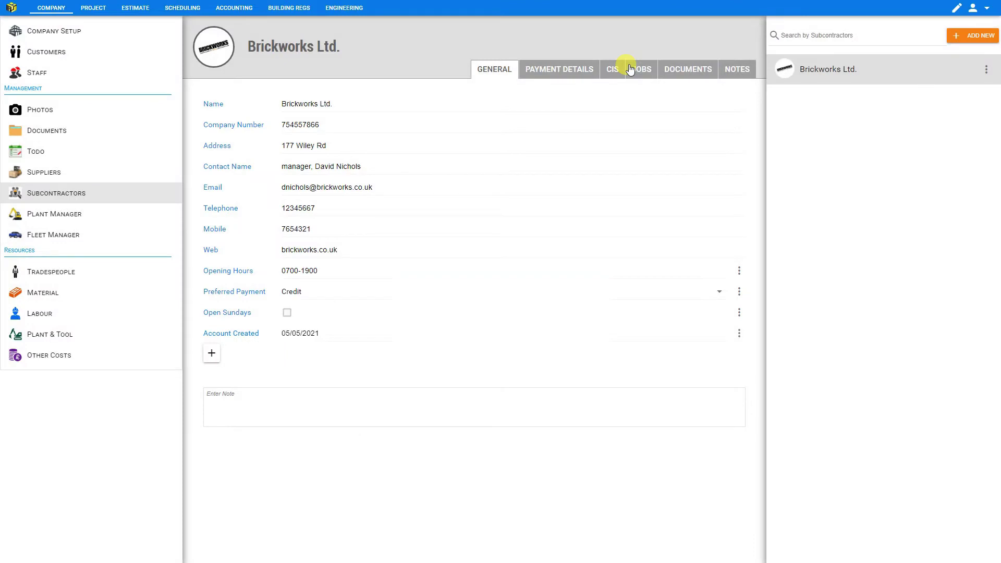
click(272, 407)
Enter the referral note, then go through the bank fields on Payment Details.
text(Referred by Alex)
click(556, 75)
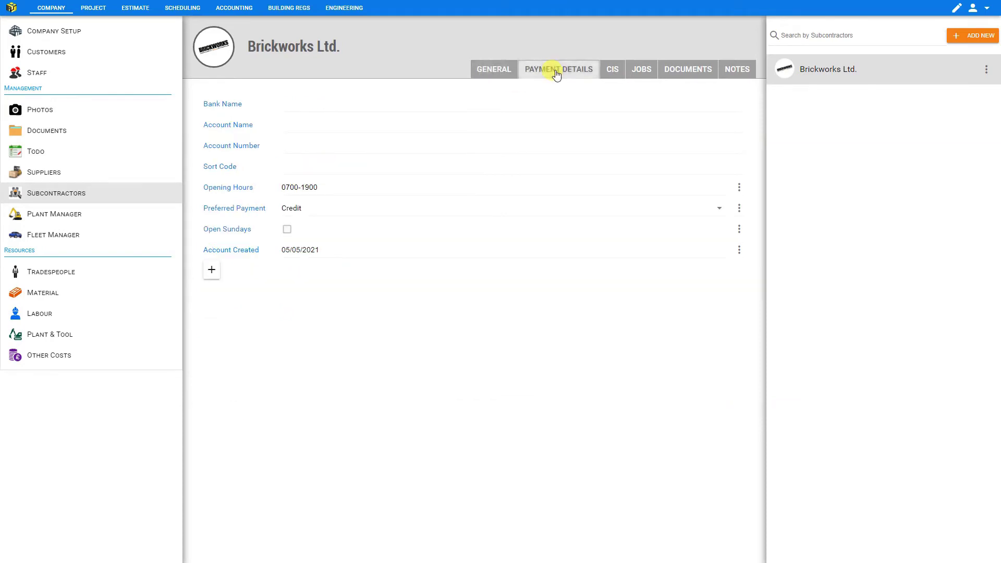
click(296, 101)
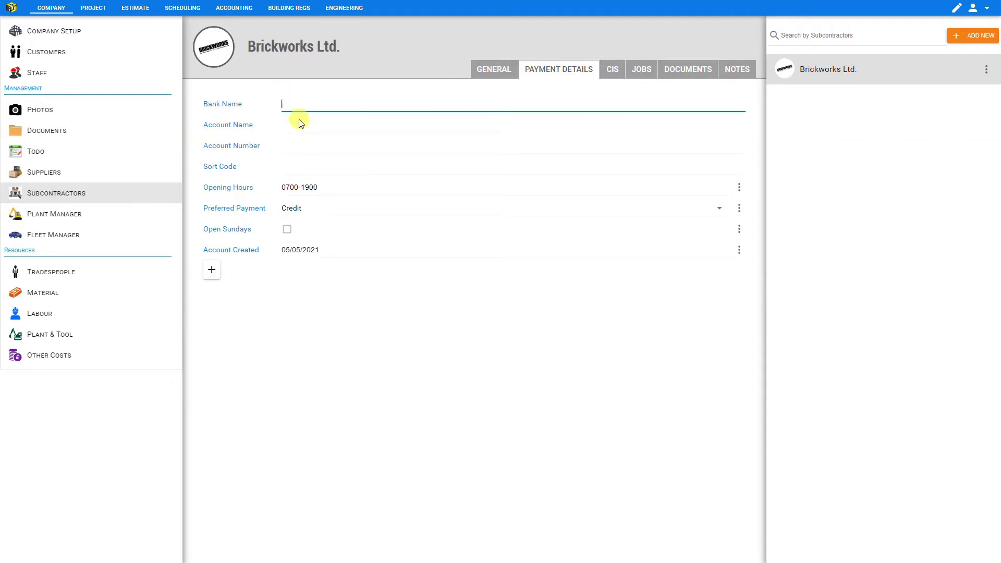
click(299, 124)
click(301, 149)
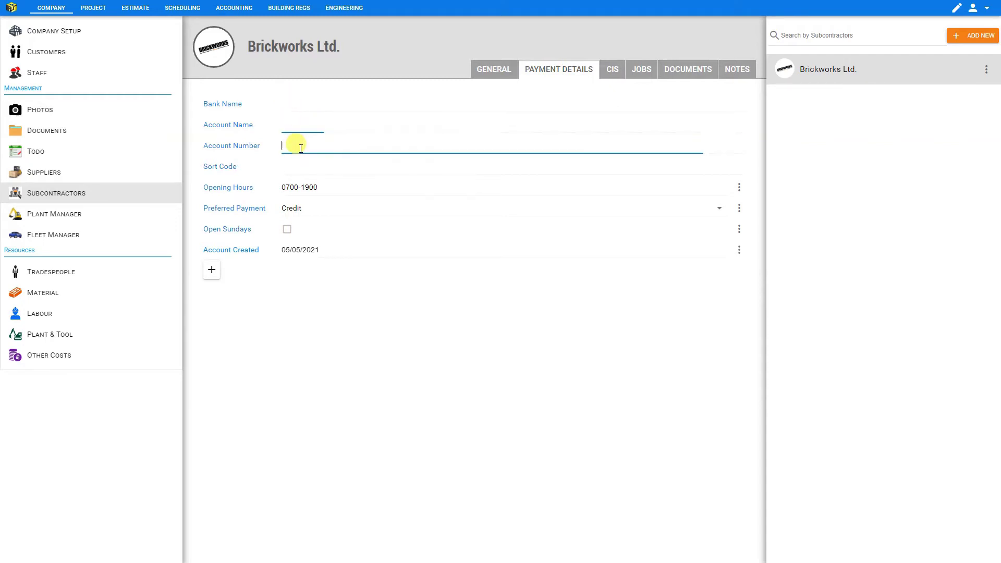
click(300, 163)
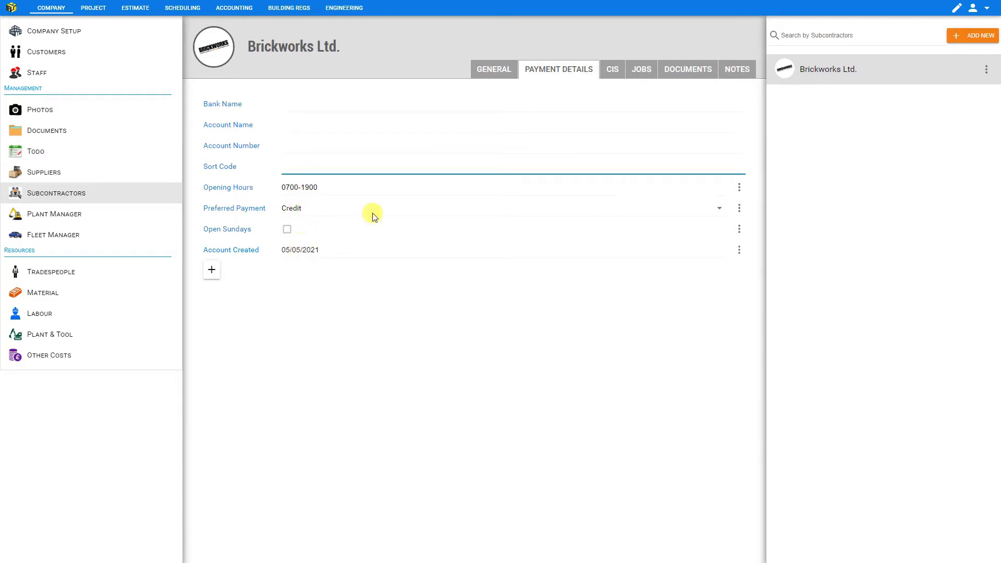
Set CIS rate to standard 20%, keep verification date 14/12/2021, and show the jobs list.
click(611, 72)
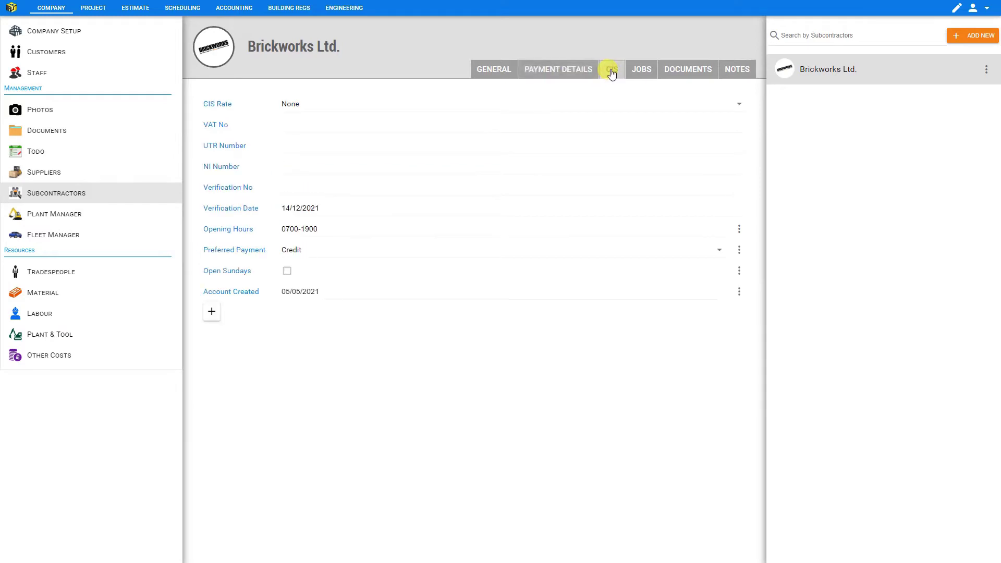
click(307, 108)
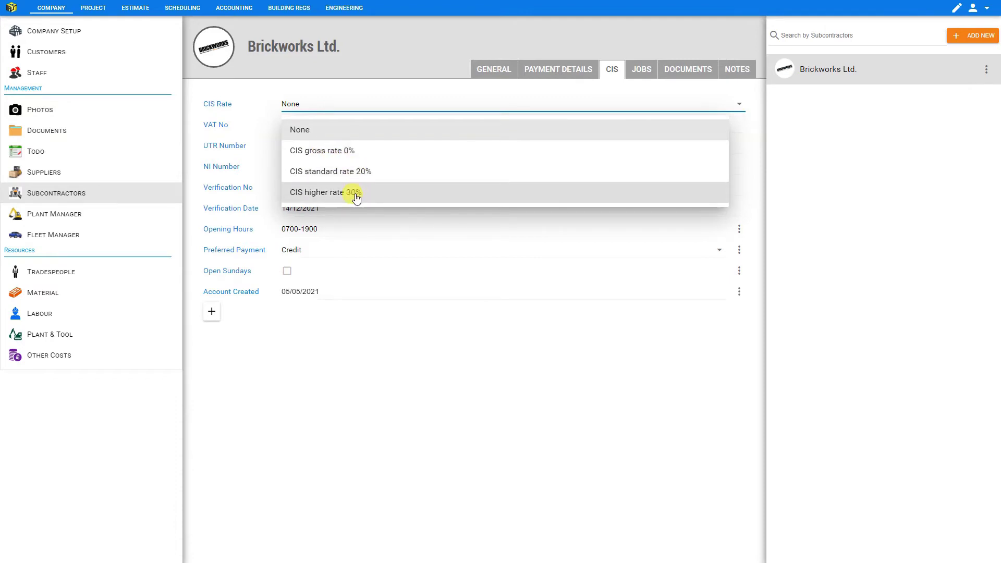
click(354, 173)
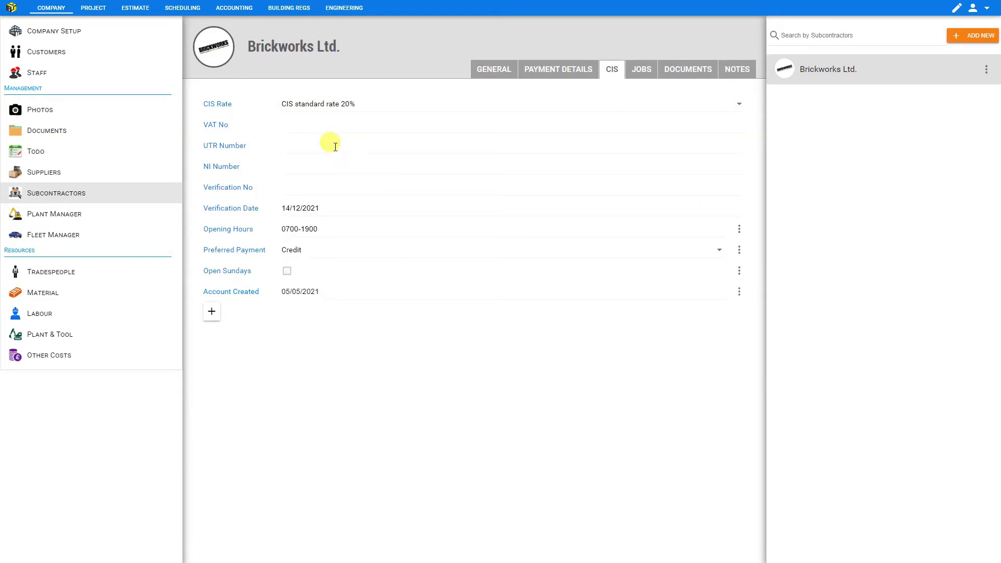
click(321, 124)
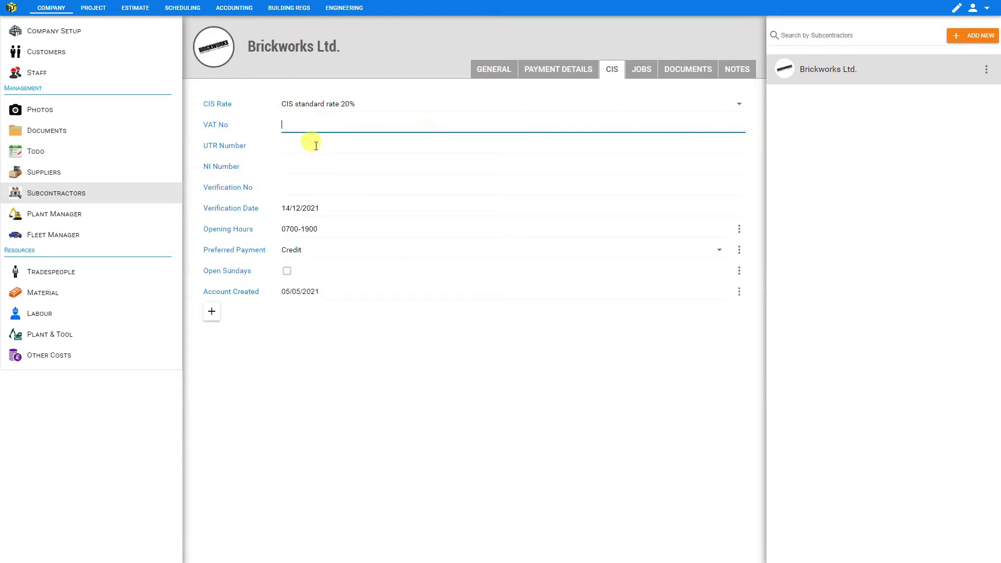
click(316, 145)
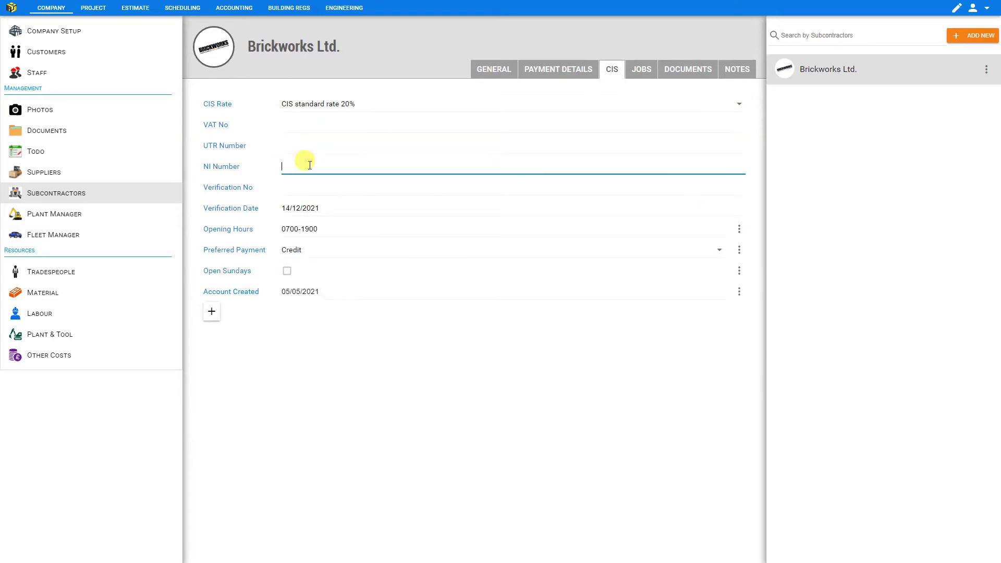
click(309, 188)
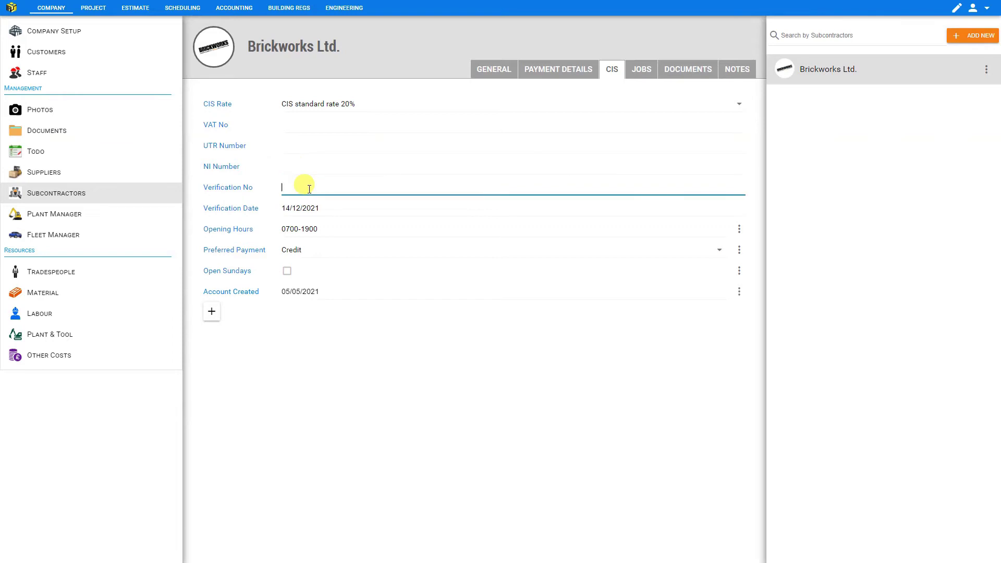
click(319, 206)
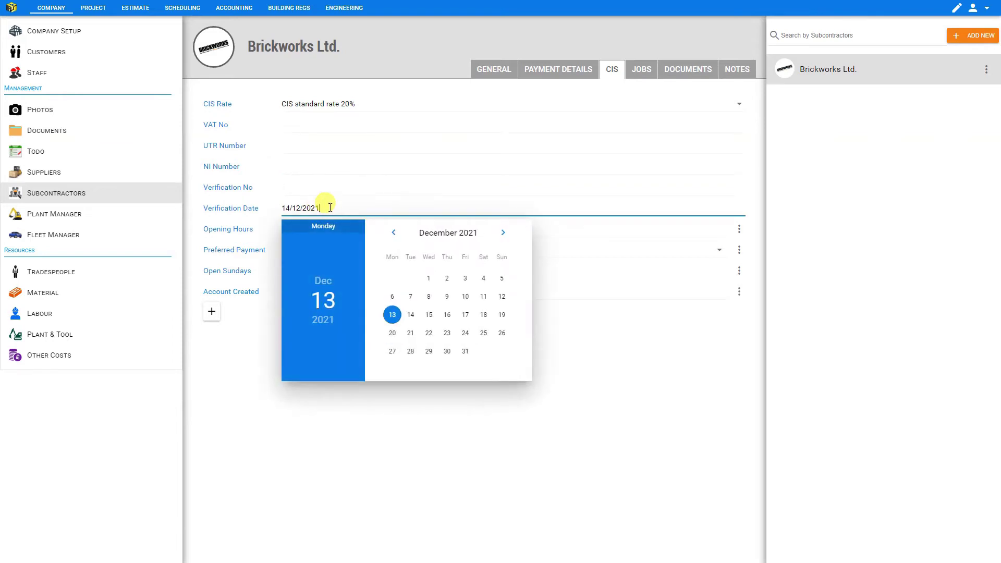
key(Return)
click(640, 73)
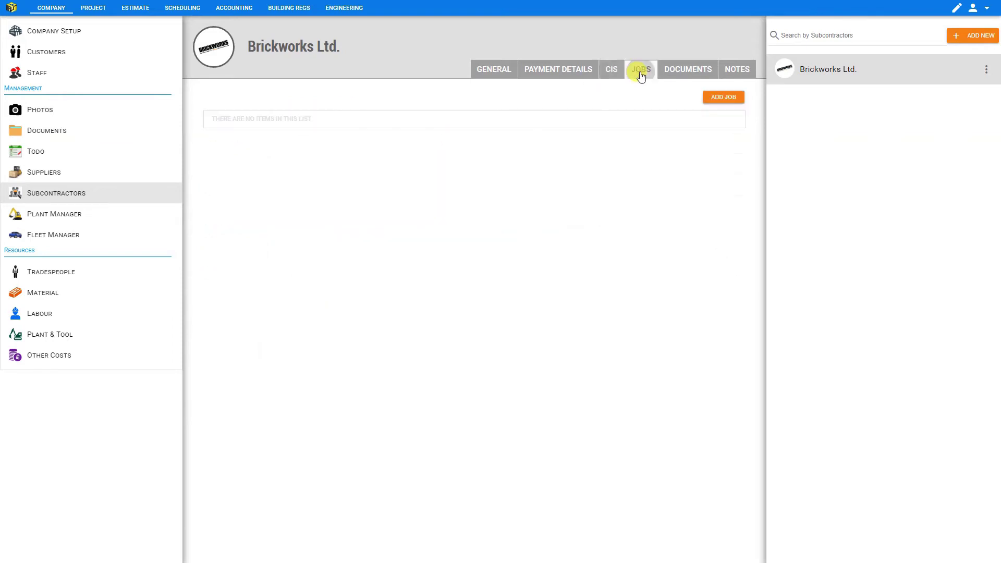
Add job 123 'Veneer wall' worth £3,333.00 with status Complete.
click(729, 98)
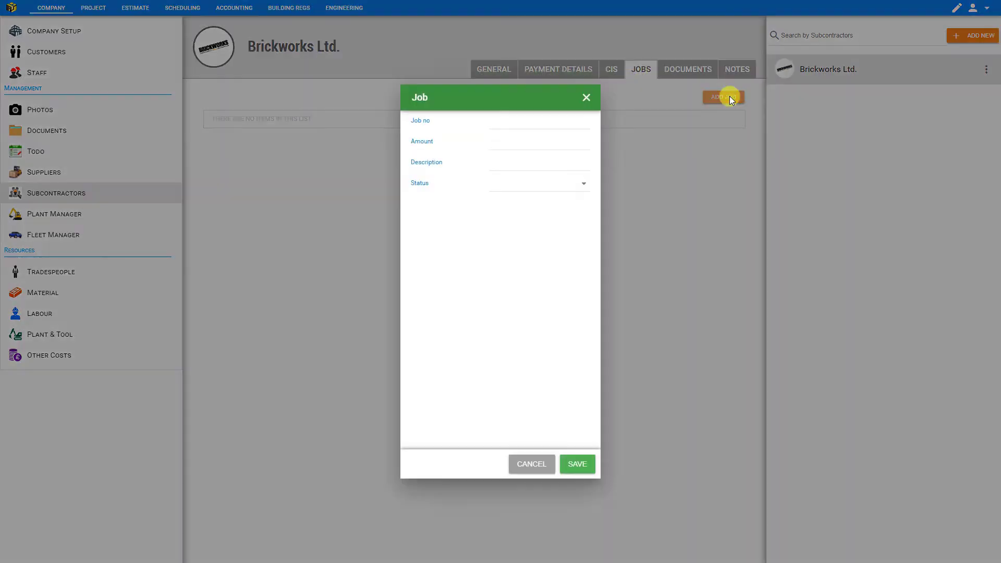
click(508, 140)
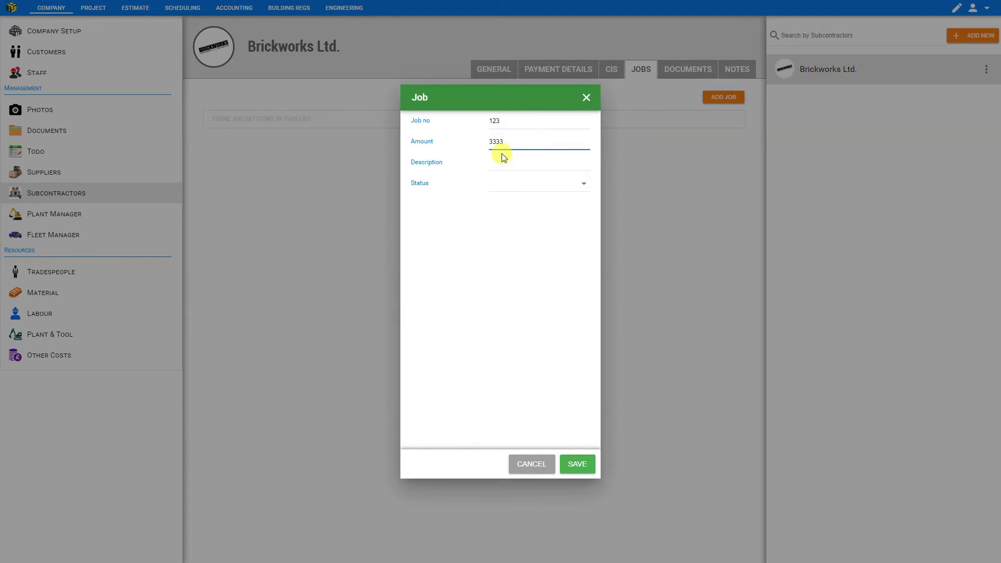
click(504, 165)
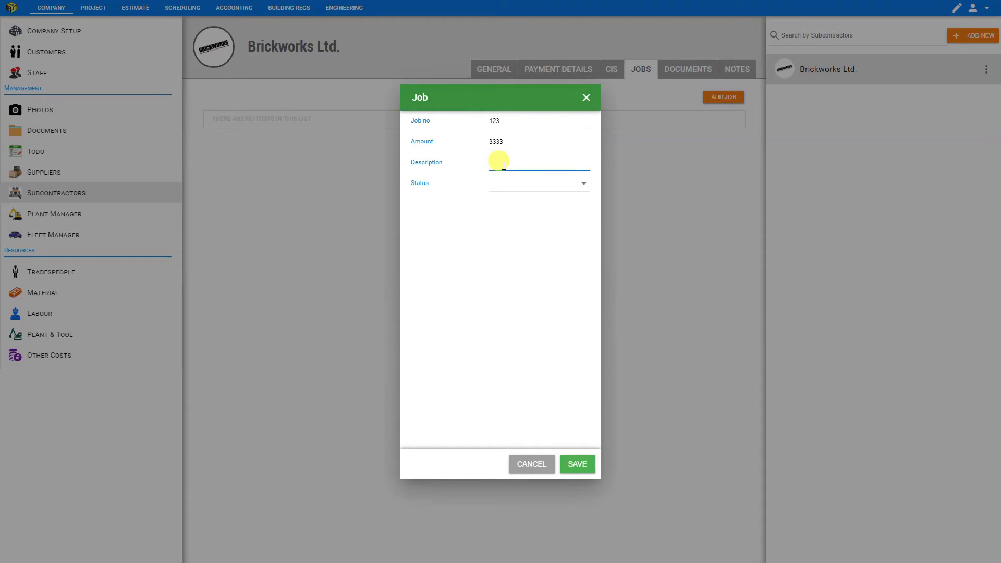
text(Veneer wall)
click(523, 184)
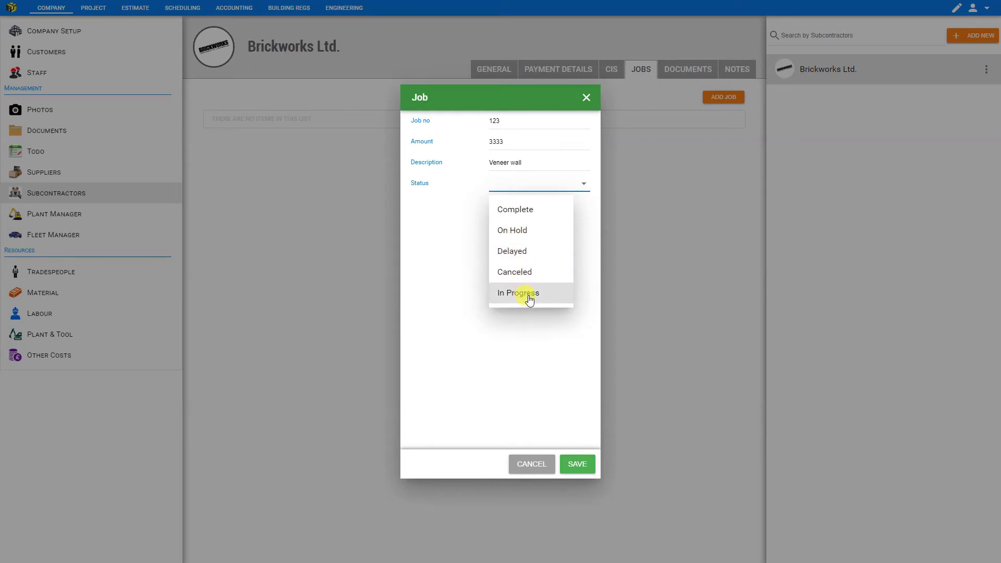
click(527, 210)
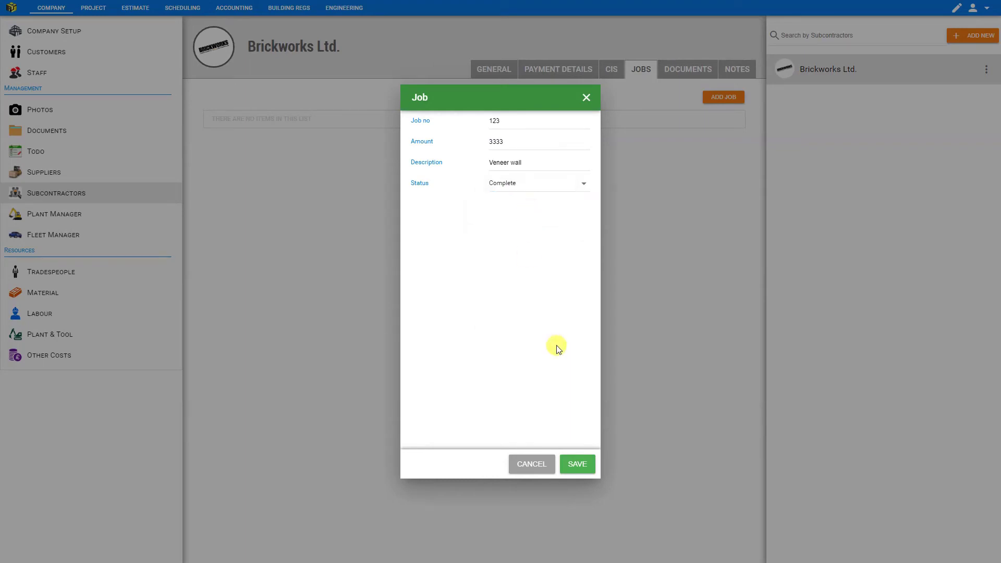
click(576, 464)
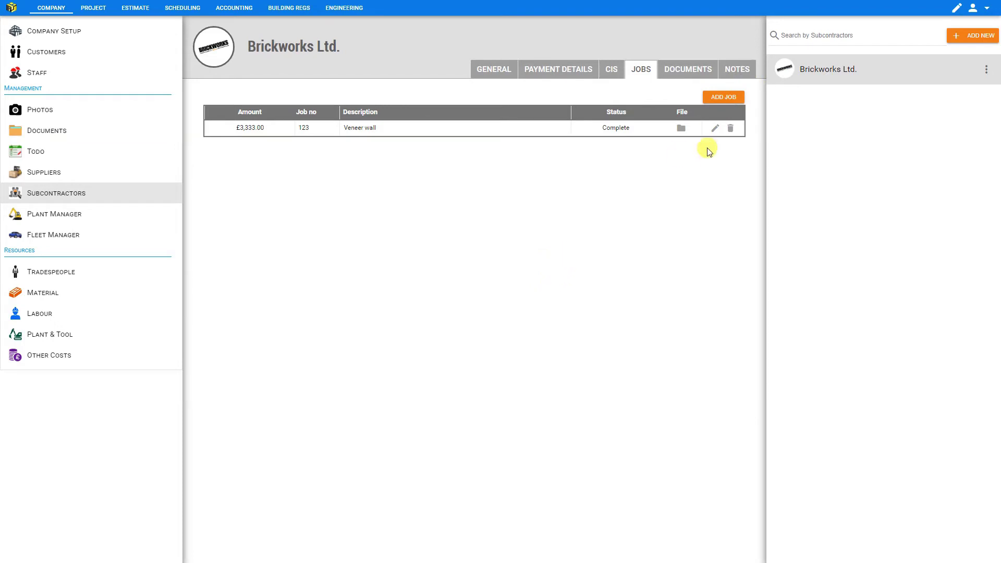
Reopen the Veneer wall job, check its status list, and cancel without changes.
click(715, 129)
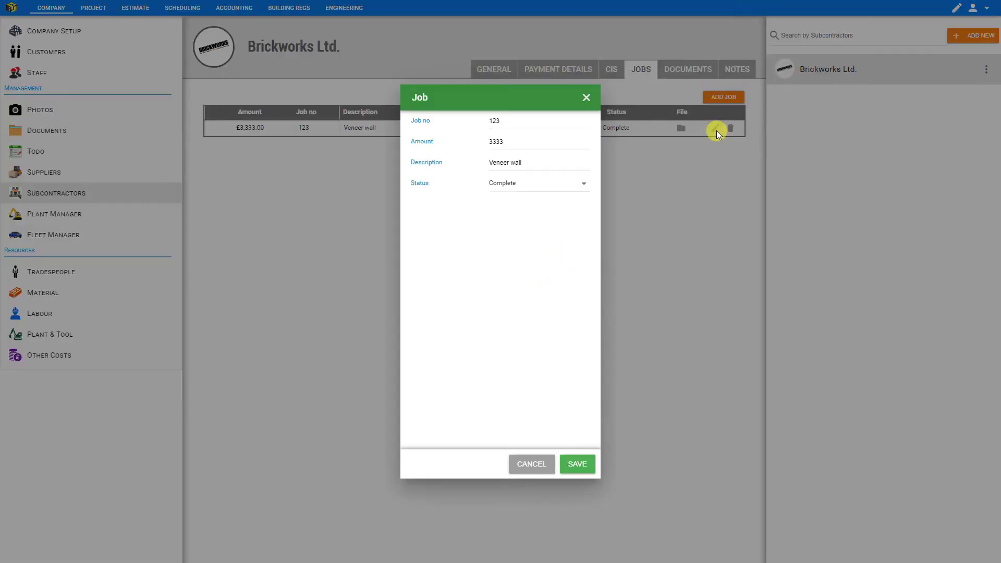
click(585, 187)
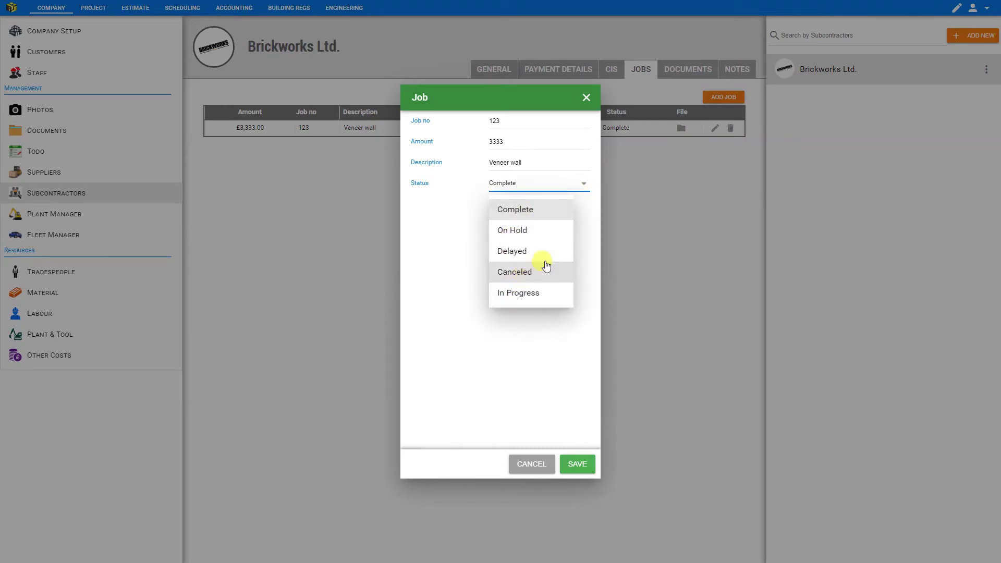
click(531, 460)
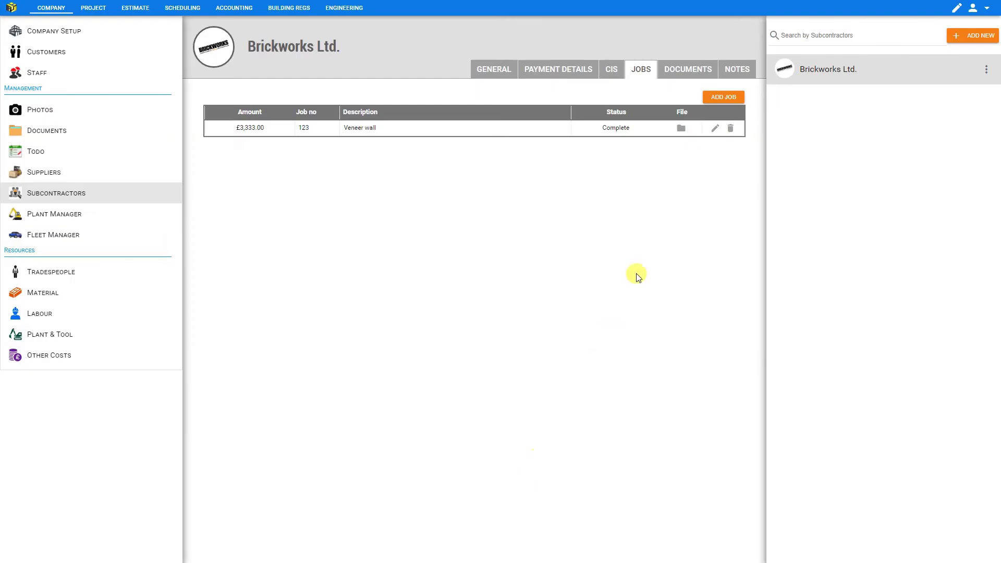
Upload the invoice PDF to the Order files as 'Invoice _1830', removing the disallowed #.
click(680, 131)
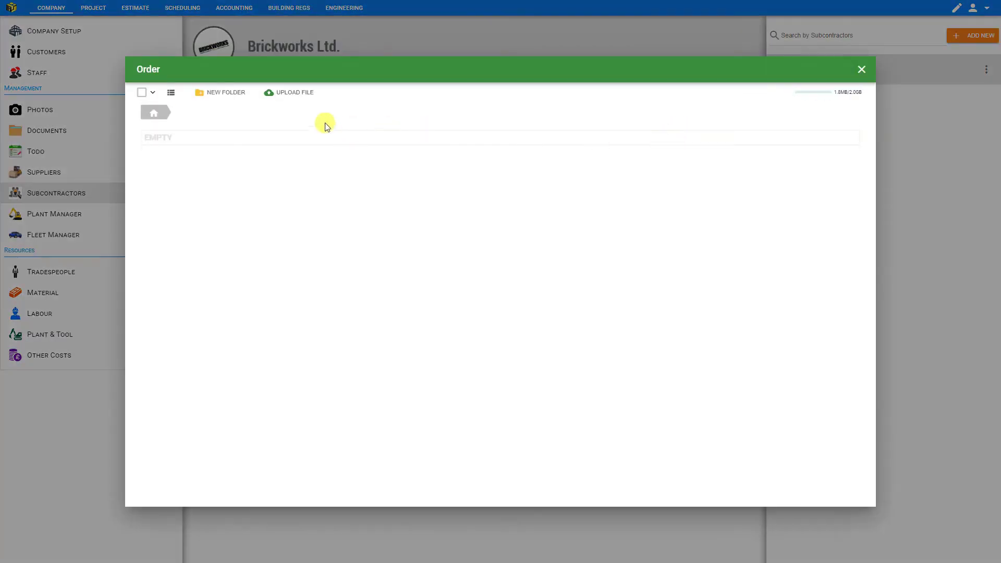
click(307, 96)
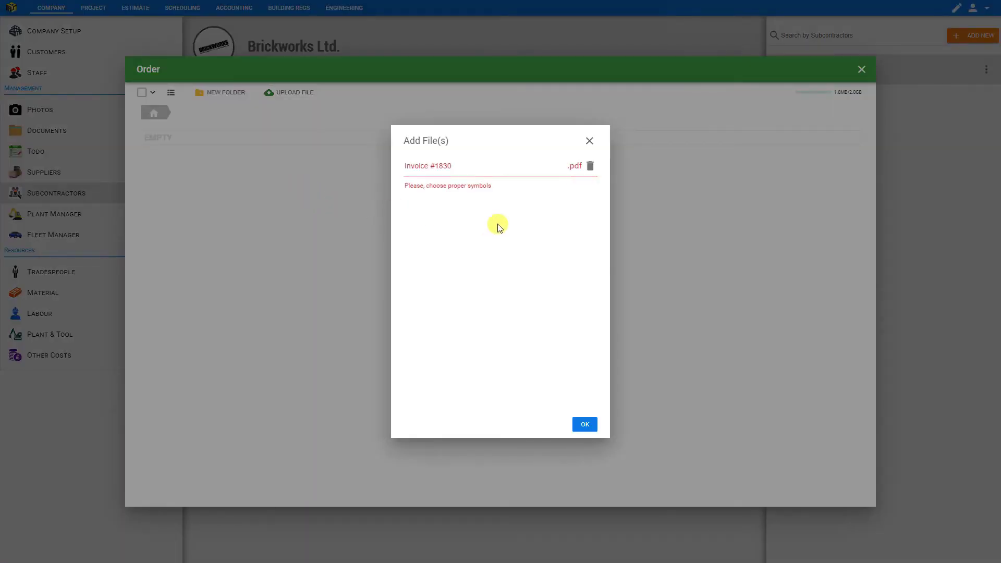
triple_click(434, 168)
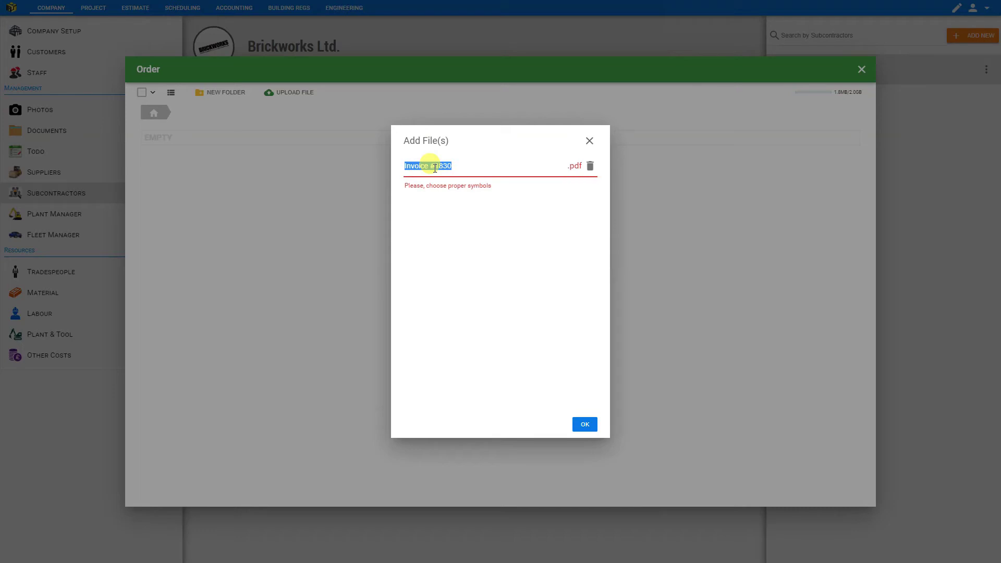
click(435, 168)
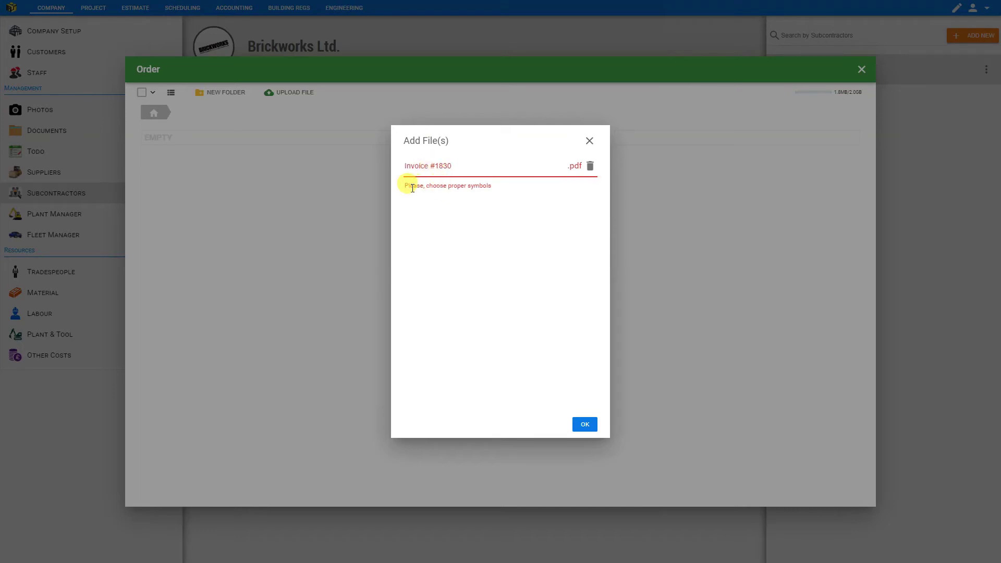
key(BackSpace)
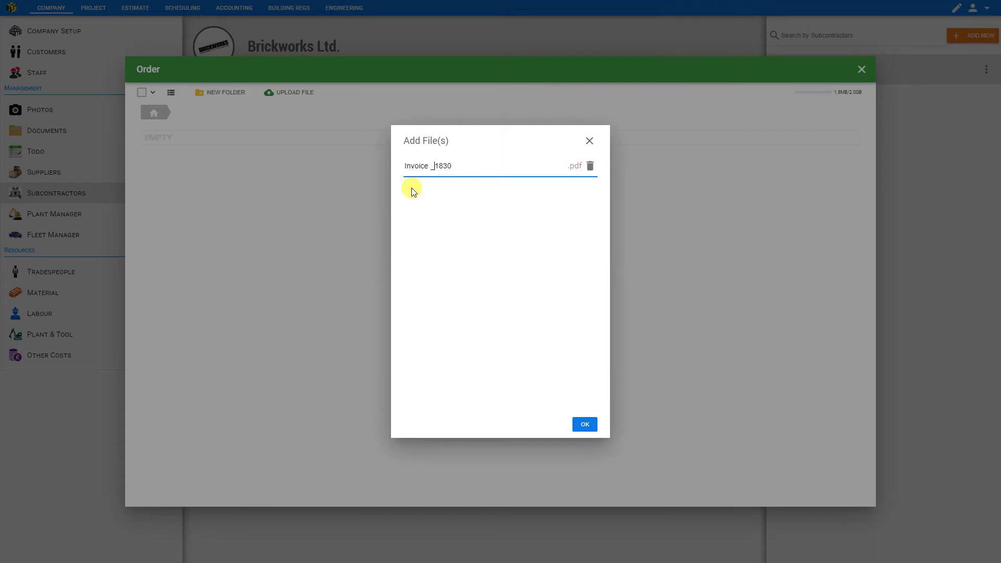
text(#)
key(BackSpace)
text(@)
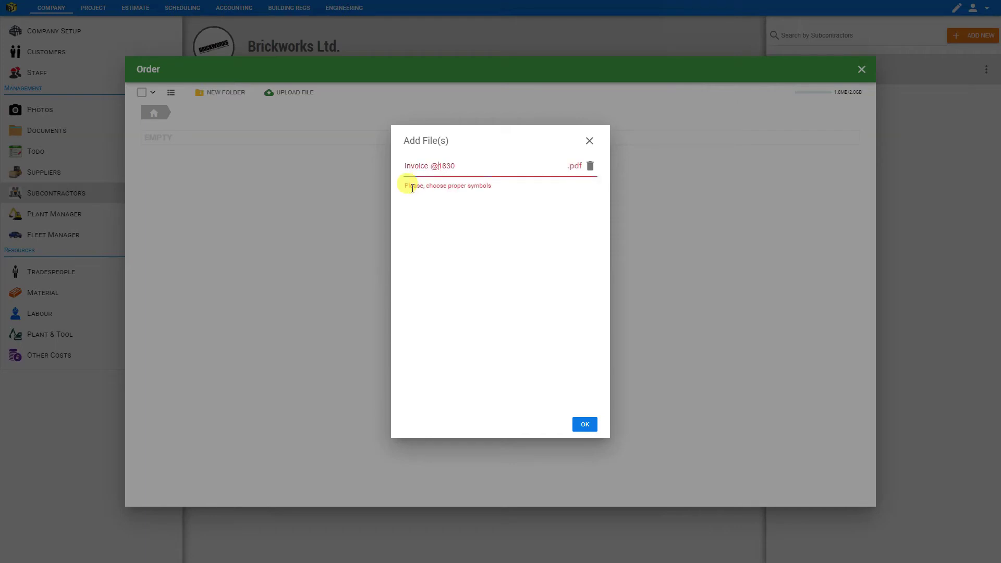
key(BackSpace)
text(#)
key(BackSpace)
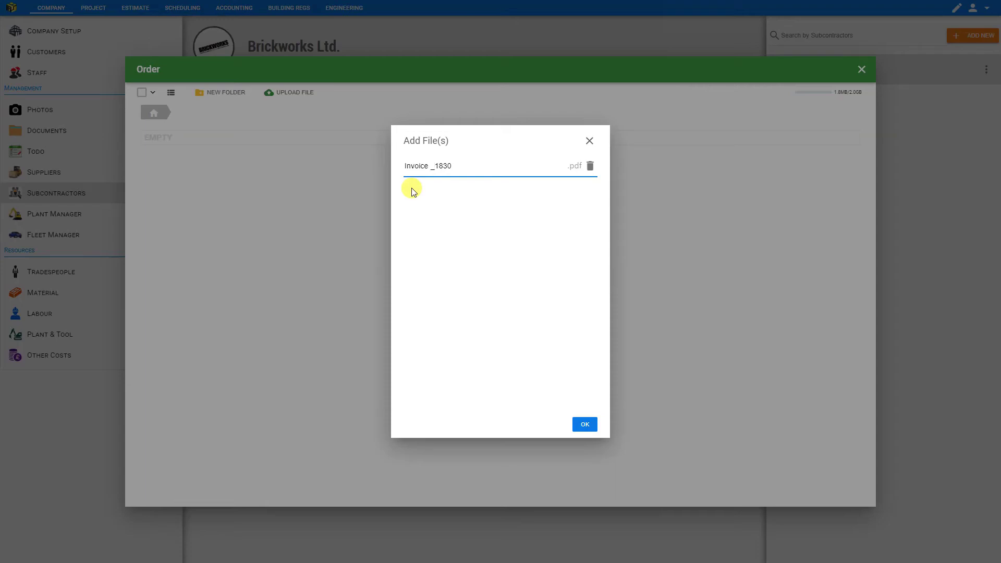
click(584, 423)
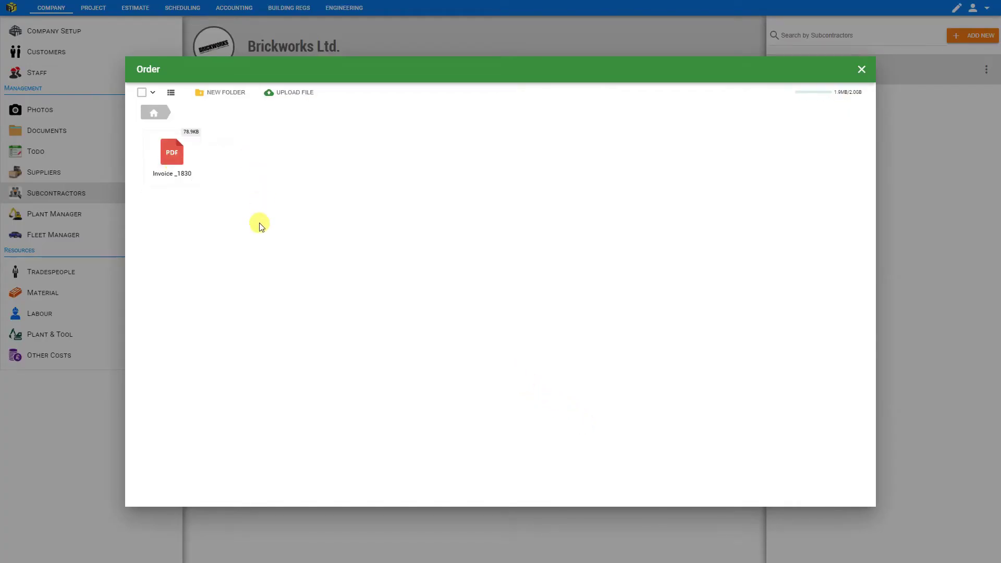
Create an 'invoices' folder, move Invoice _1830 into it, and view it as a table.
click(227, 92)
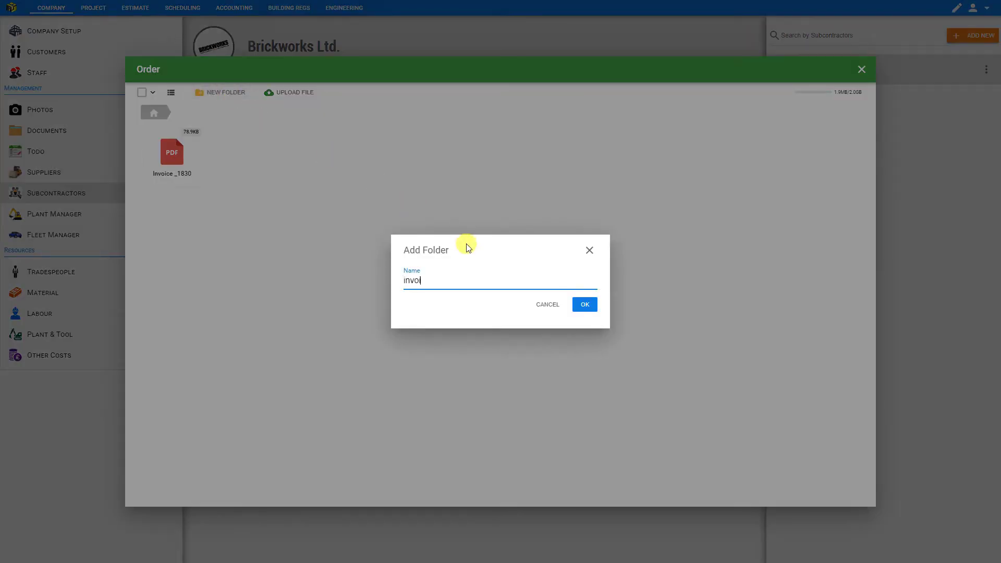
click(586, 306)
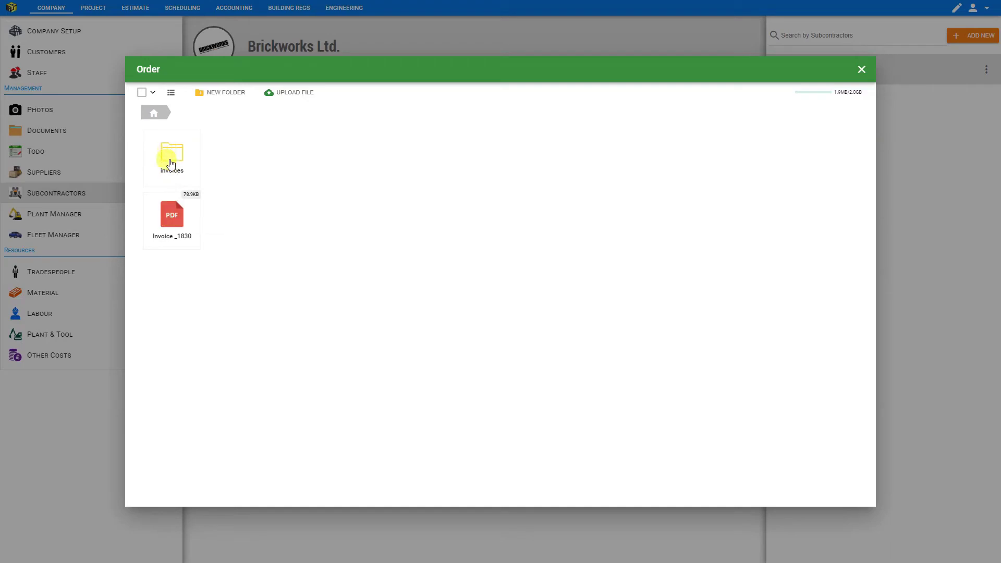
click(176, 218)
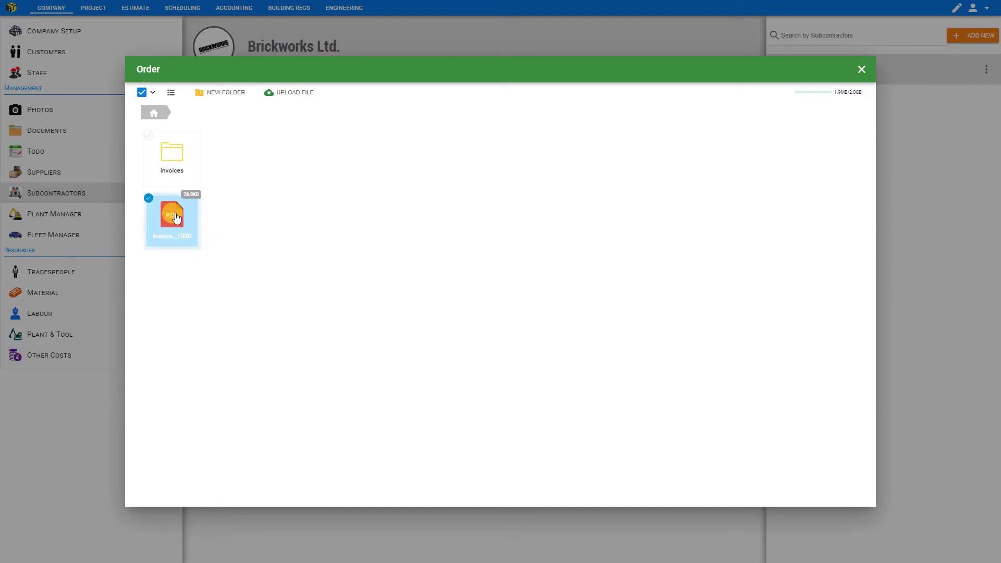
drag(176, 218, 178, 154)
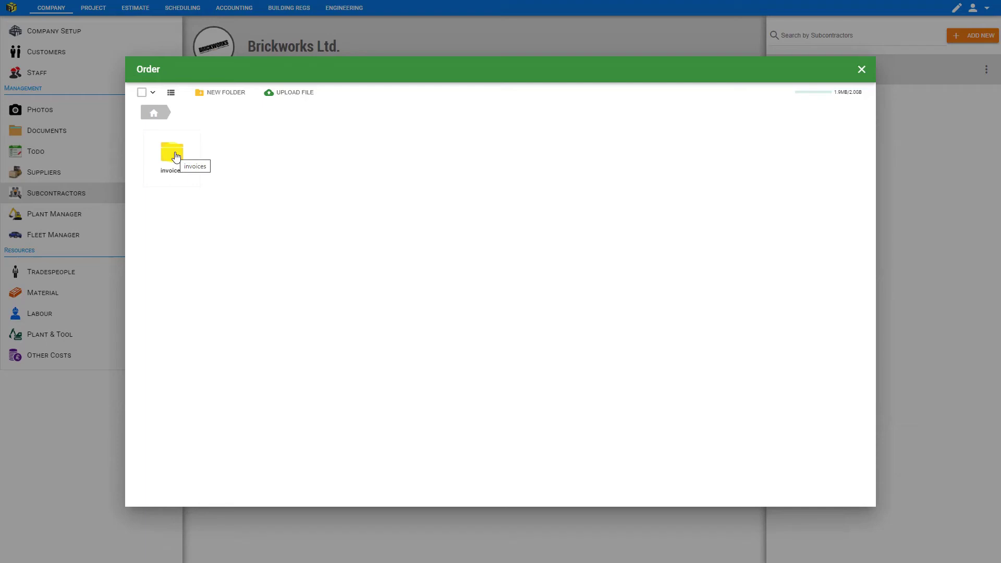
double_click(175, 156)
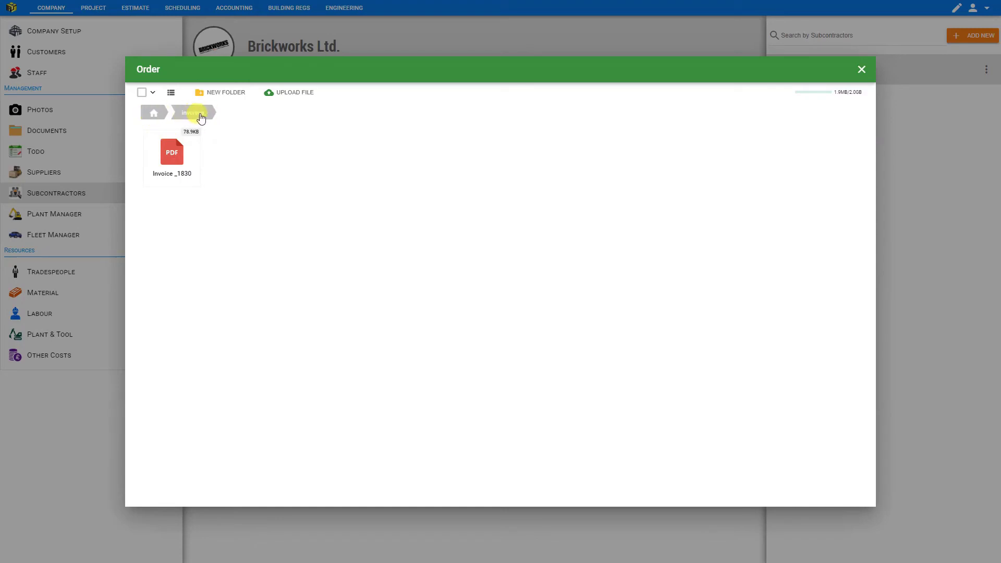
click(172, 93)
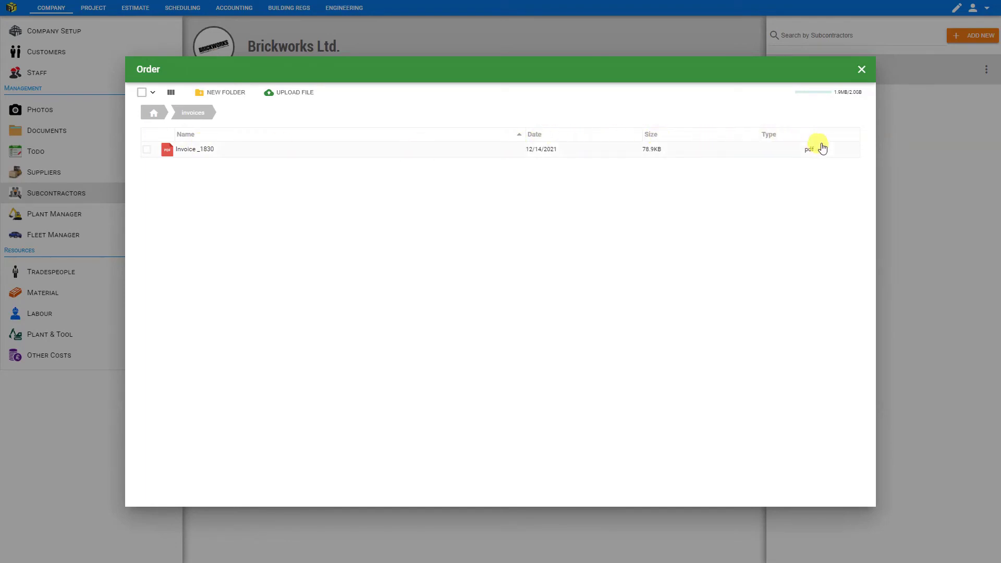
Switch the invoices folder to icon view and toggle the selection of folders 1, 2 and 3.
click(171, 92)
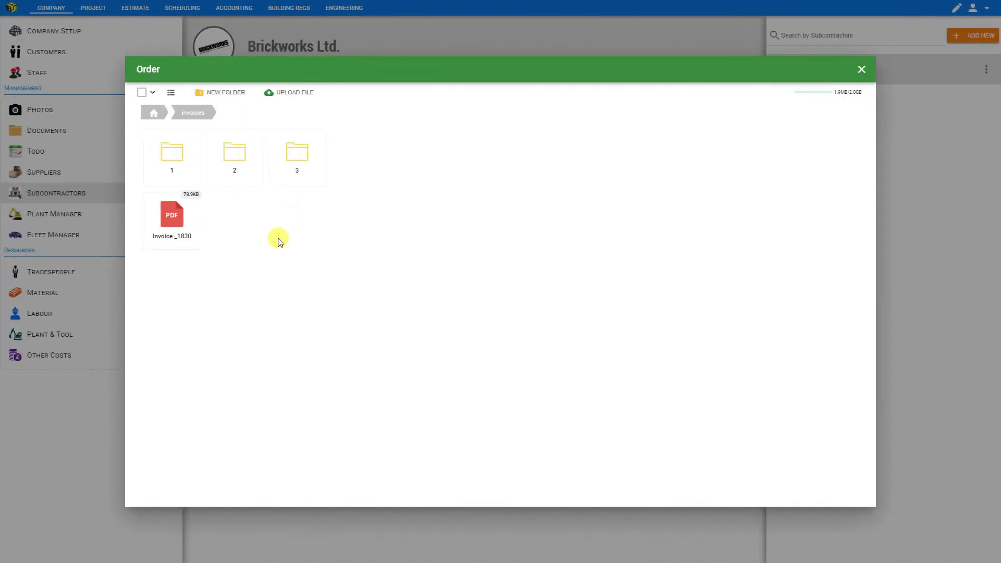
click(179, 155)
shift+click(300, 156)
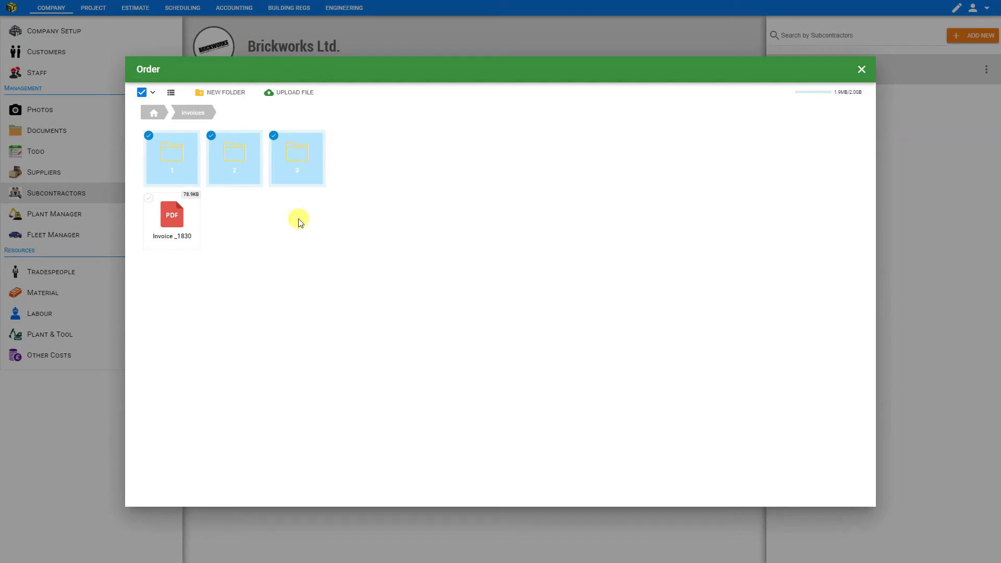
ctrl+click(240, 156)
ctrl+click(290, 156)
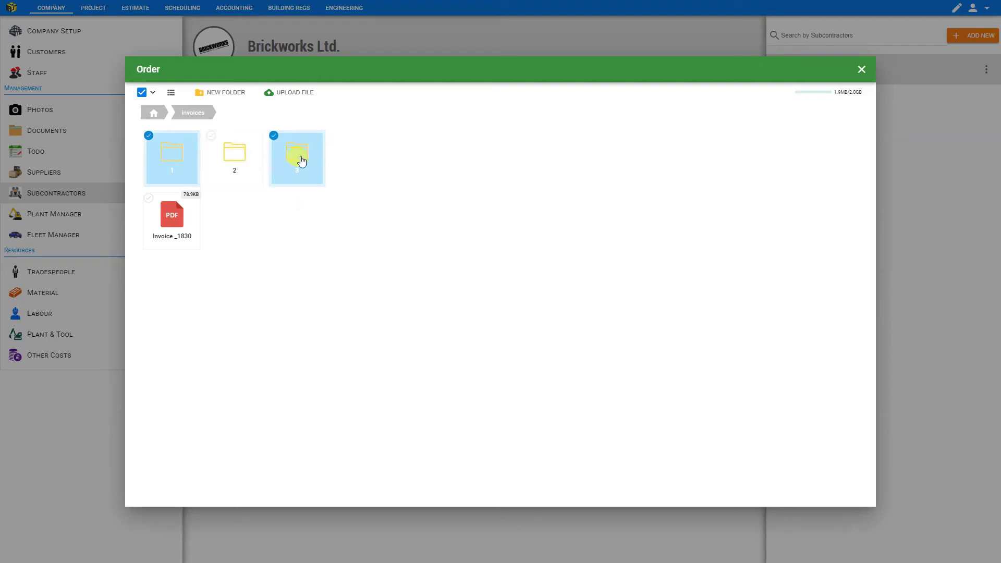
ctrl+click(238, 157)
ctrl+click(289, 156)
ctrl+click(233, 156)
Bulk-select All, None, Folders, then Files, and bring up the invoice PDF's actions.
click(154, 95)
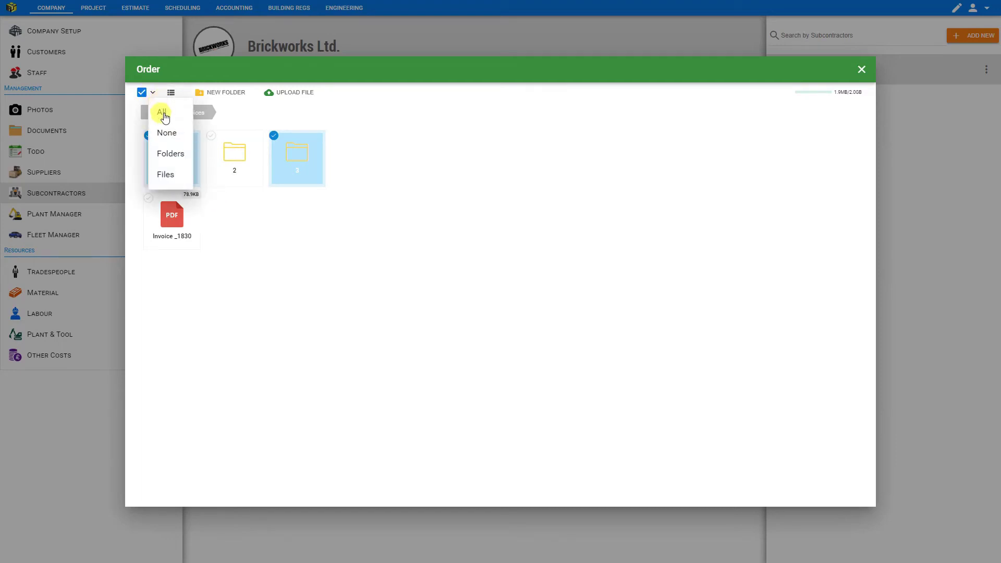
click(161, 109)
click(152, 92)
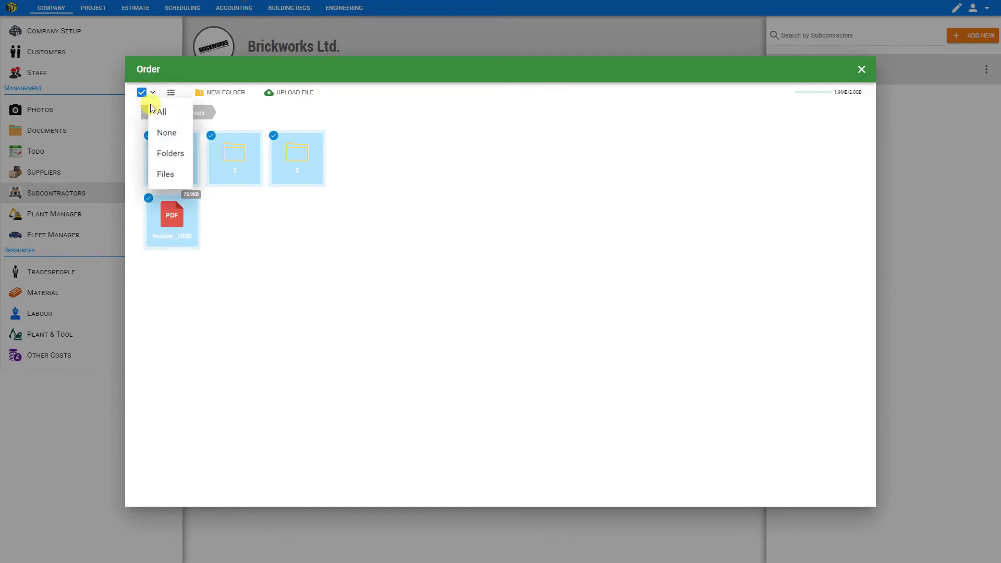
click(157, 135)
click(152, 93)
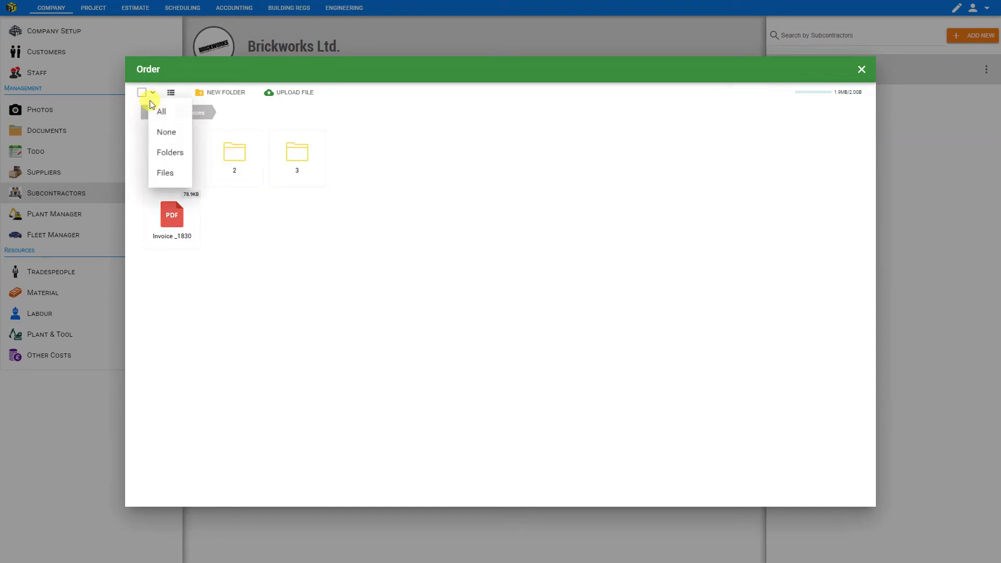
click(158, 151)
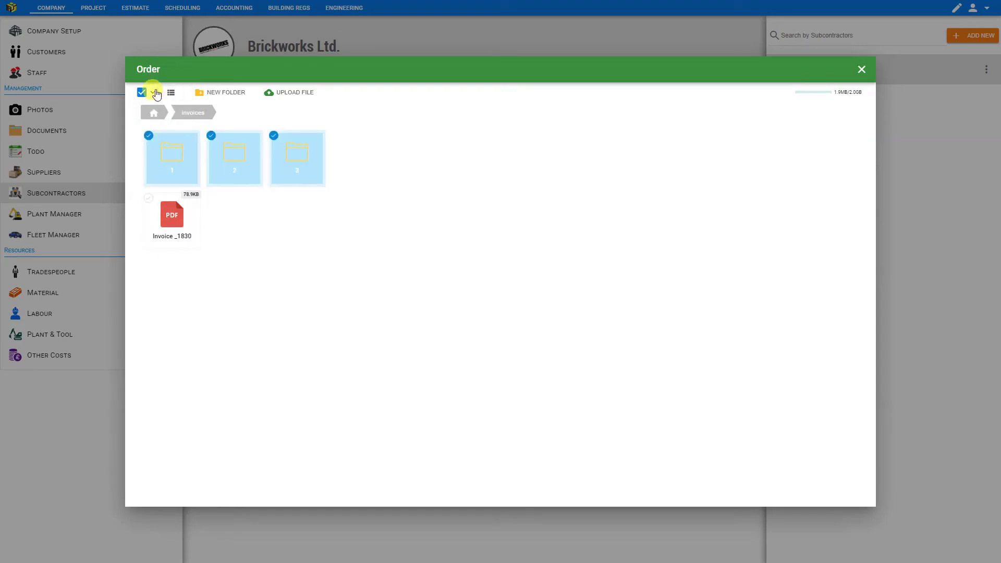
click(153, 94)
click(170, 175)
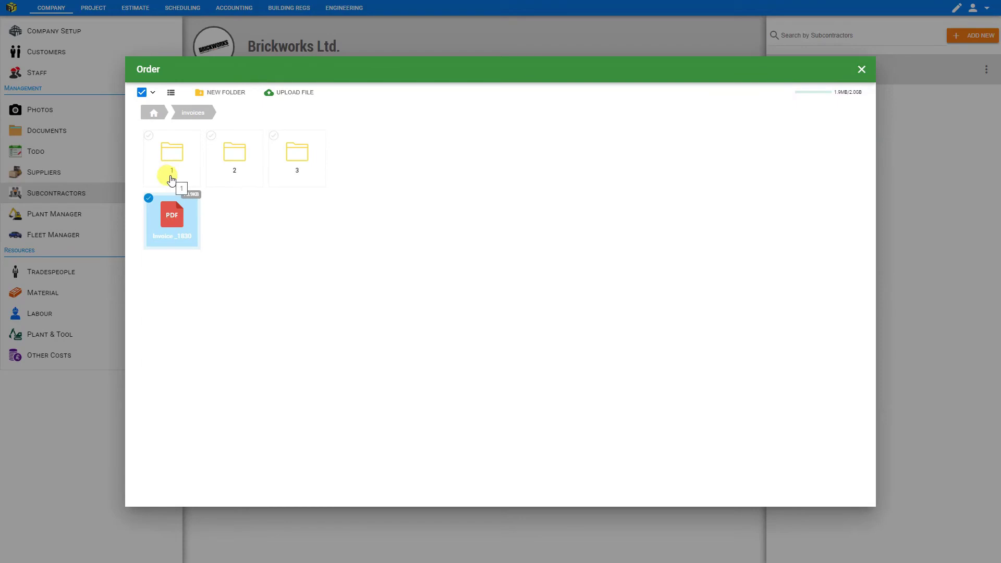
click(172, 213)
right_click(171, 214)
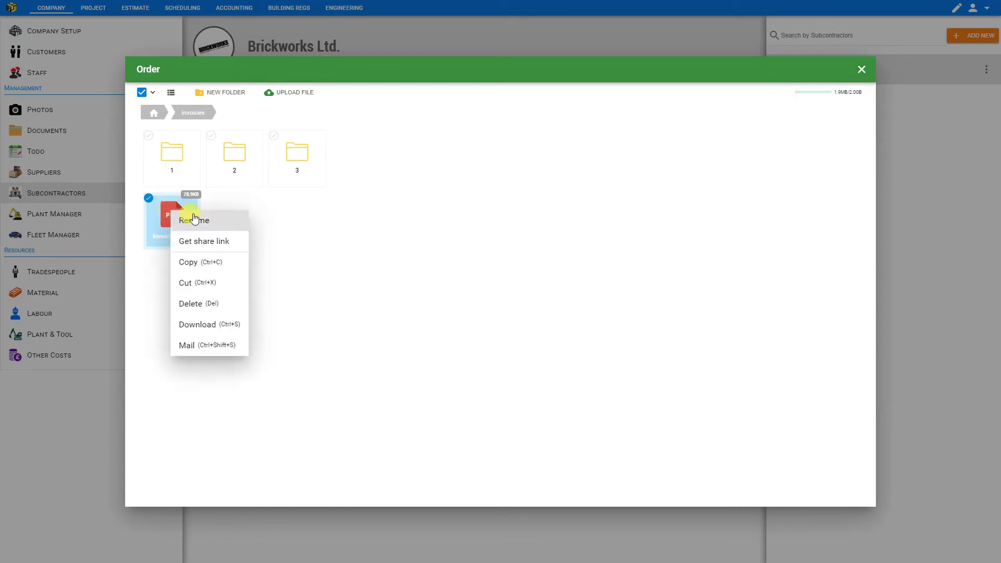
Copy Invoice_1830's share link, open it to view the invoice, then close the preview.
click(211, 241)
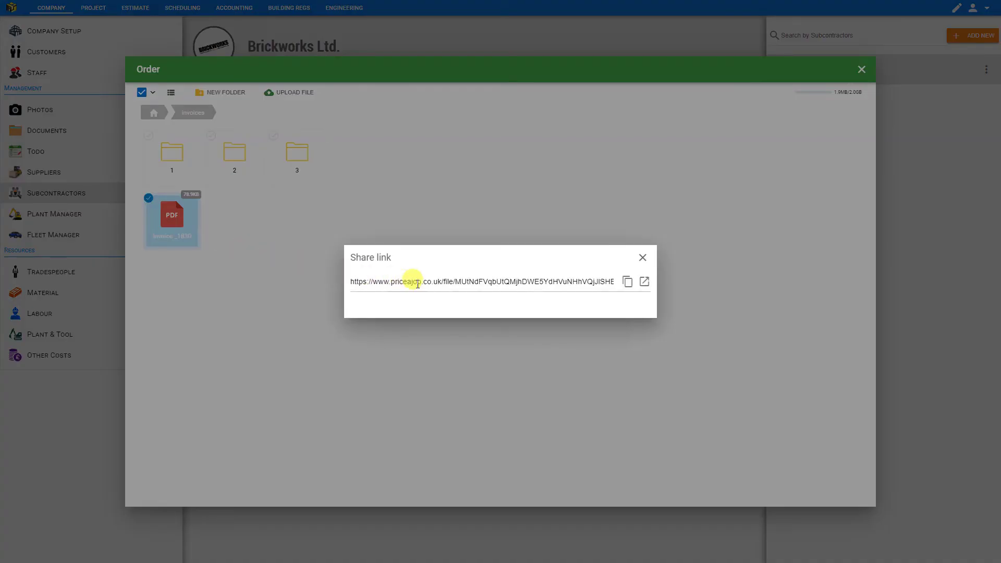
click(627, 282)
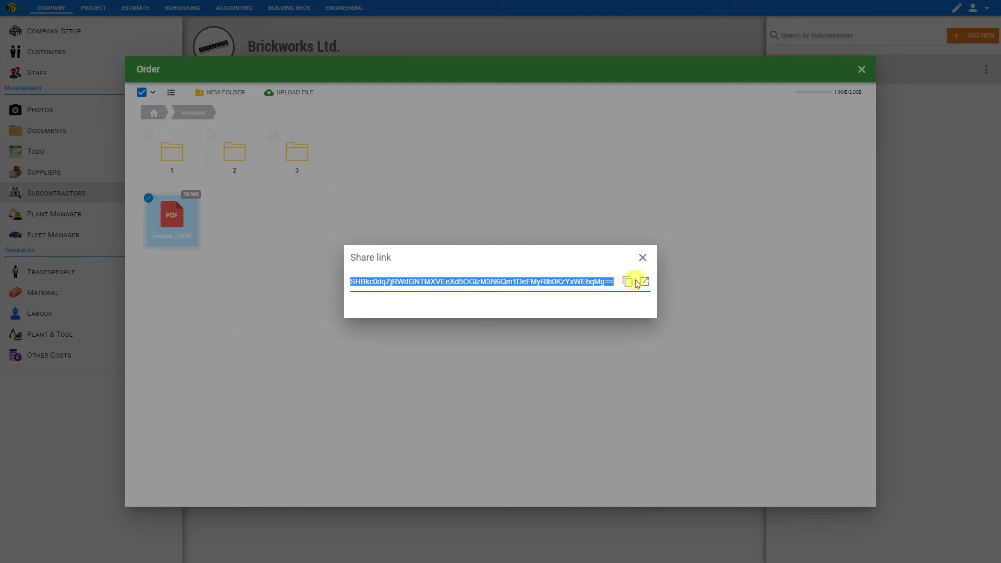
click(644, 283)
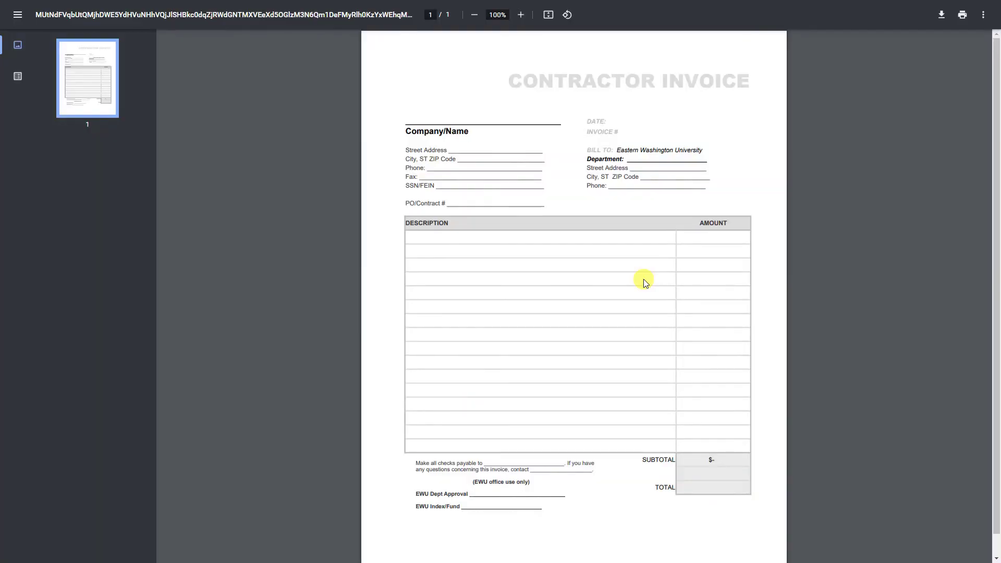
key(ctrl+w)
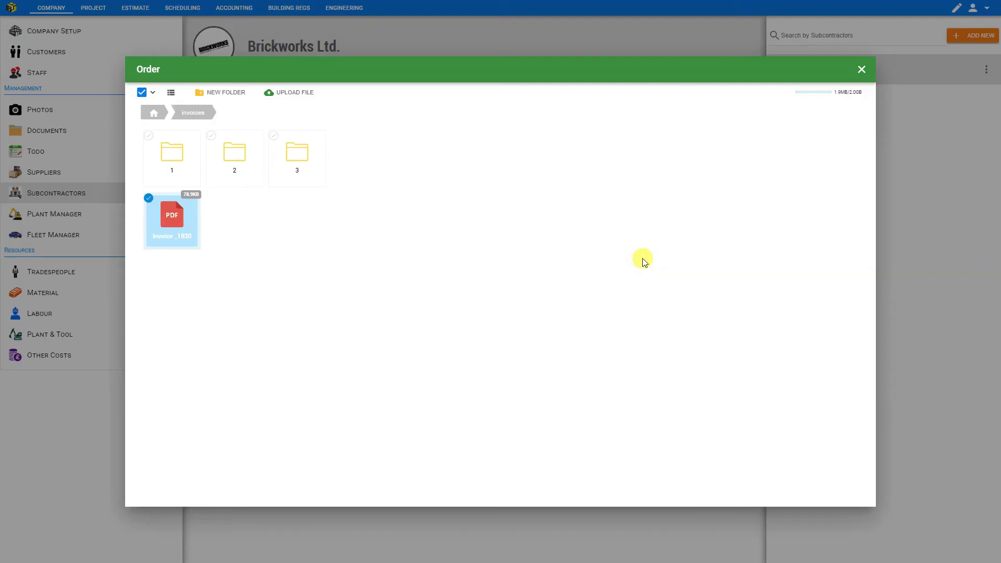
Start an email with Invoice_1830.pdf attached and place the cursor in the TO field.
right_click(178, 228)
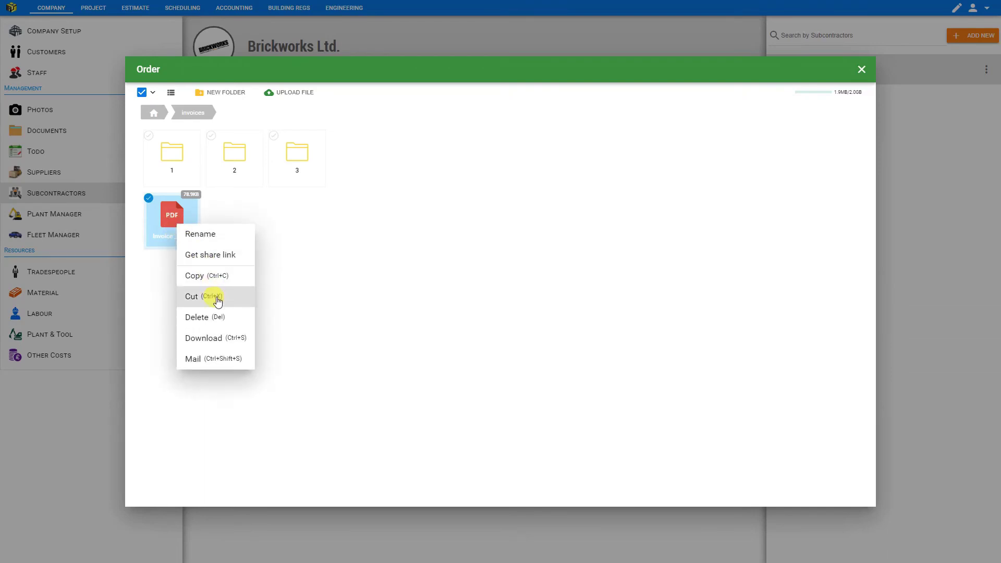
click(222, 358)
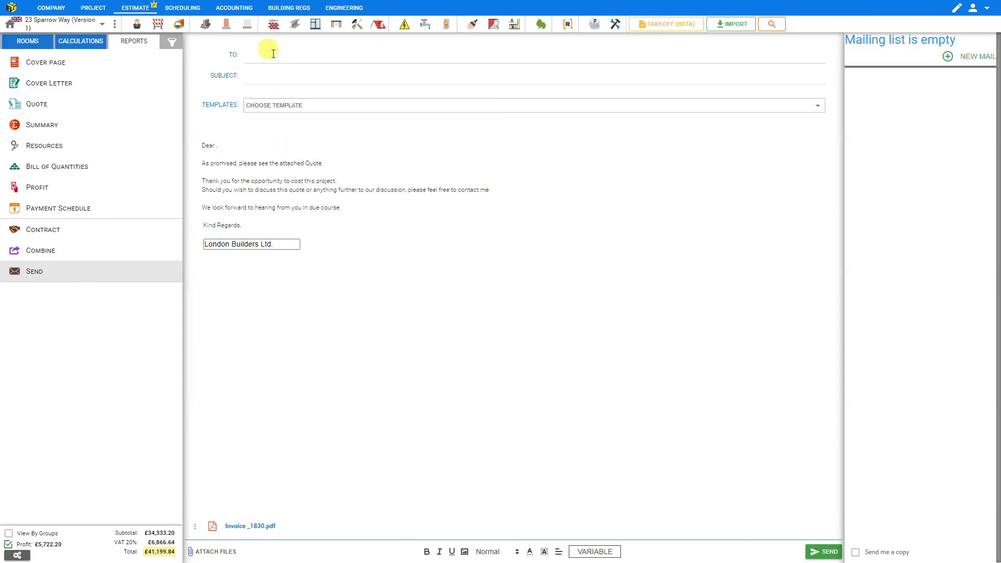
click(289, 54)
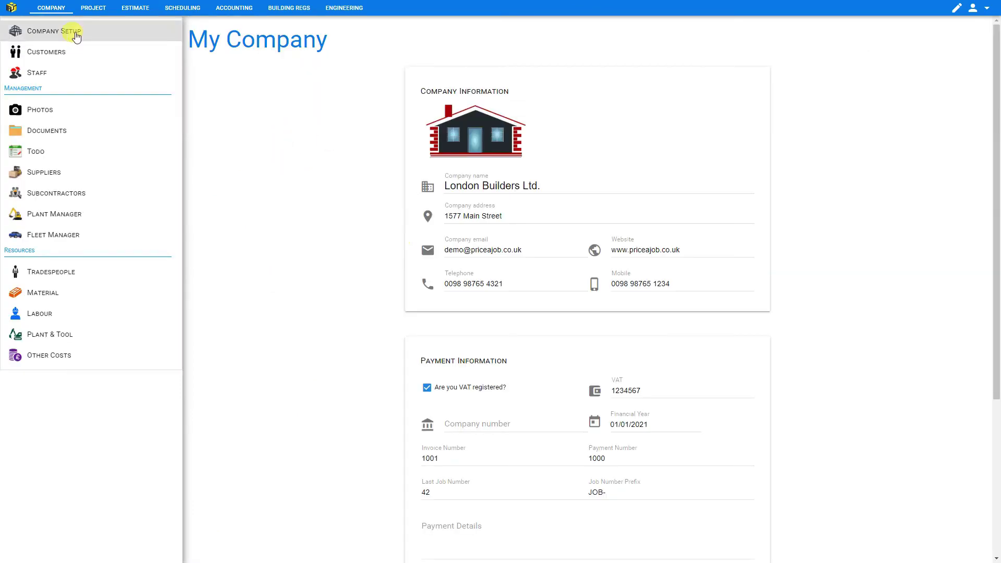
Open Brickworks Ltd.'s jobs and cancel deleting the Veneer wall job.
click(57, 194)
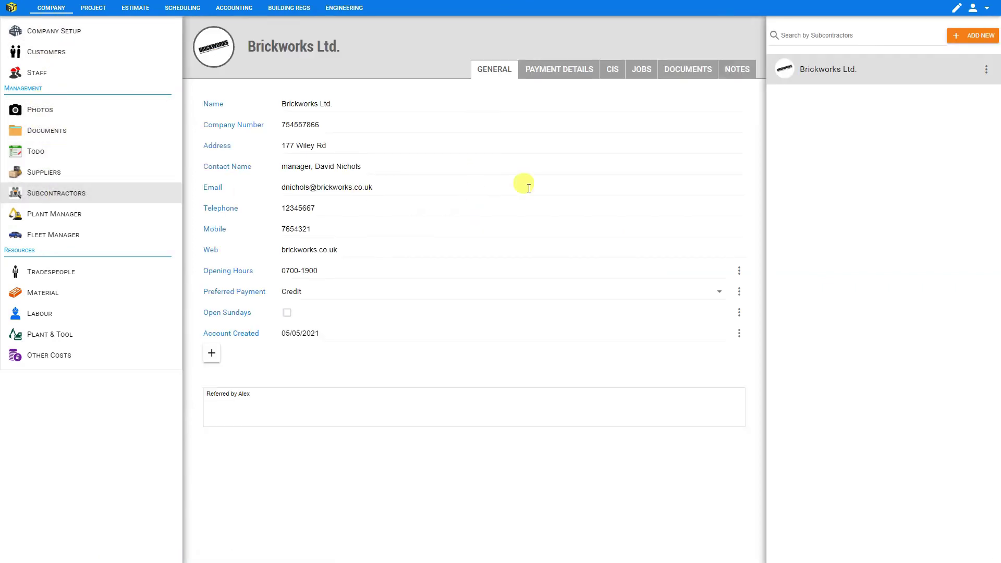
click(642, 71)
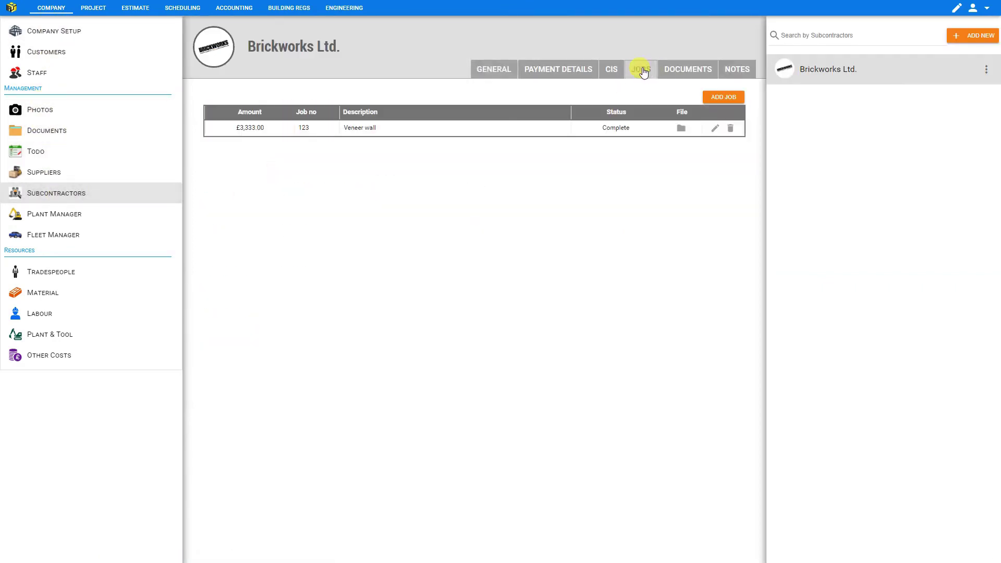
click(730, 128)
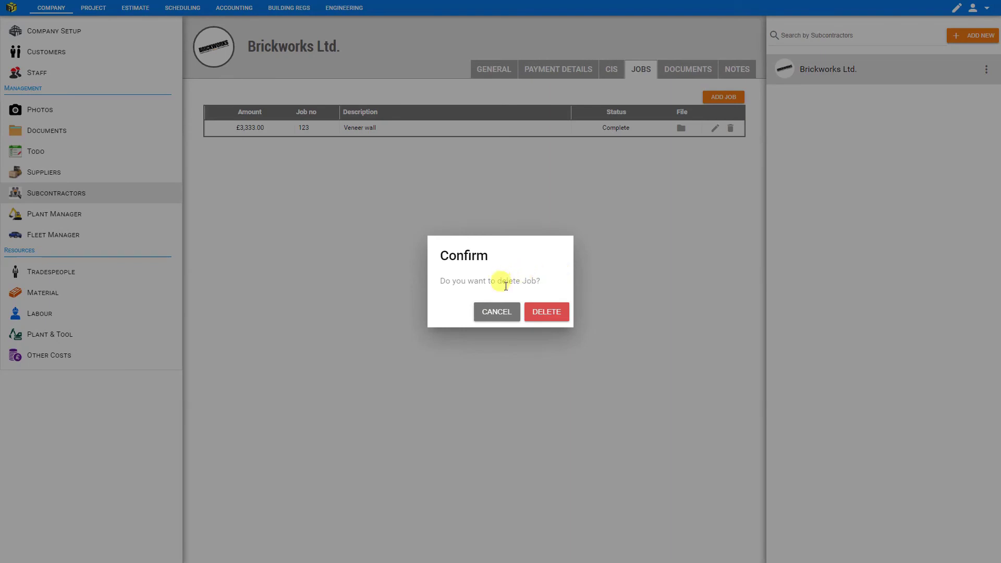
click(505, 312)
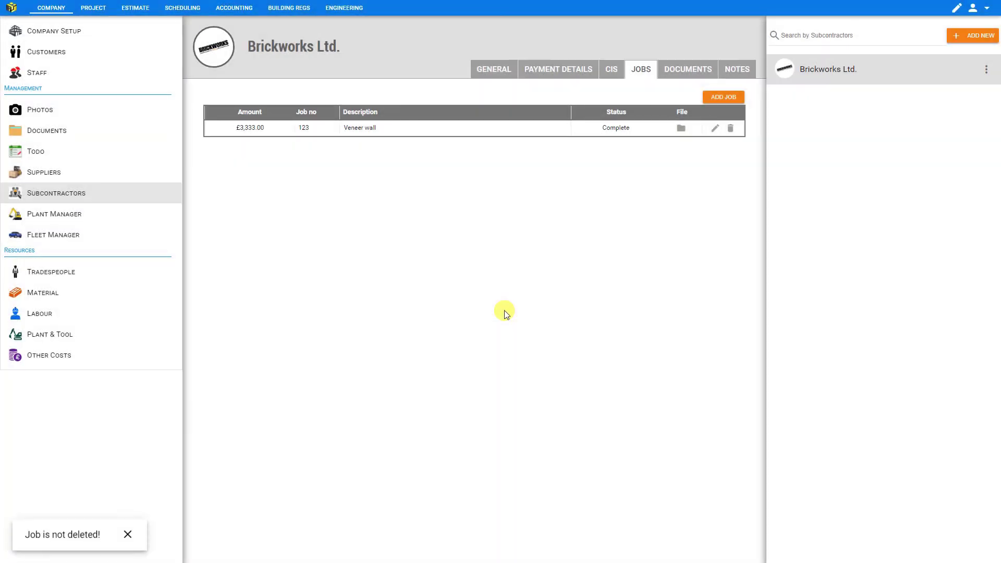
Upload the 102.7KB Certificate of Incorporation PDF to Brickworks Ltd.'s Documents tab.
click(694, 72)
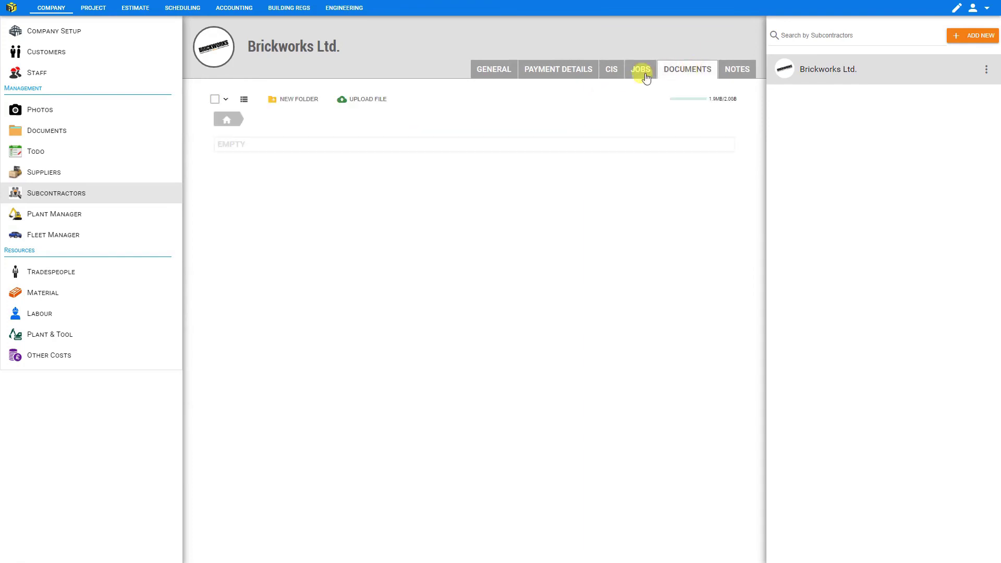
click(363, 100)
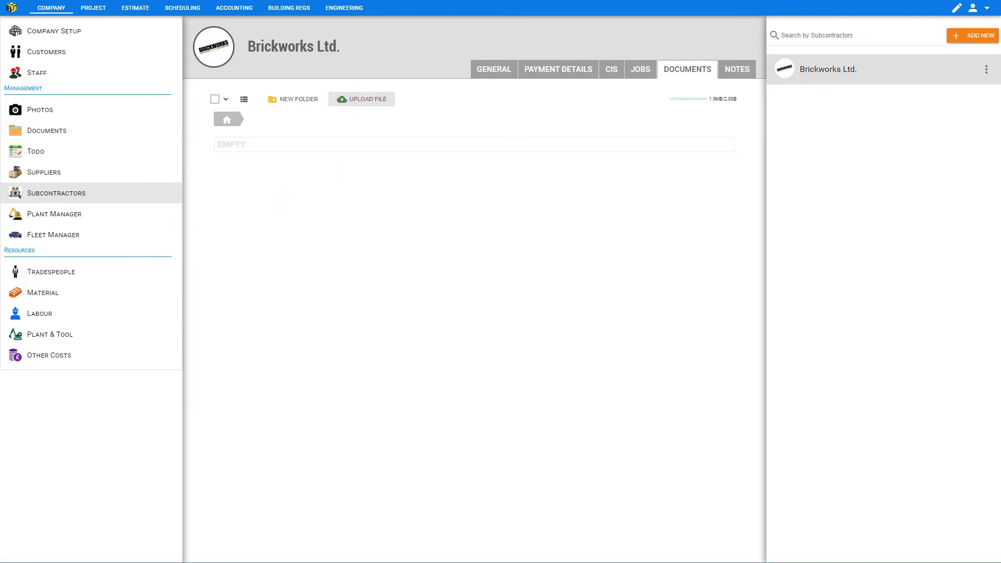
double_click(324, 198)
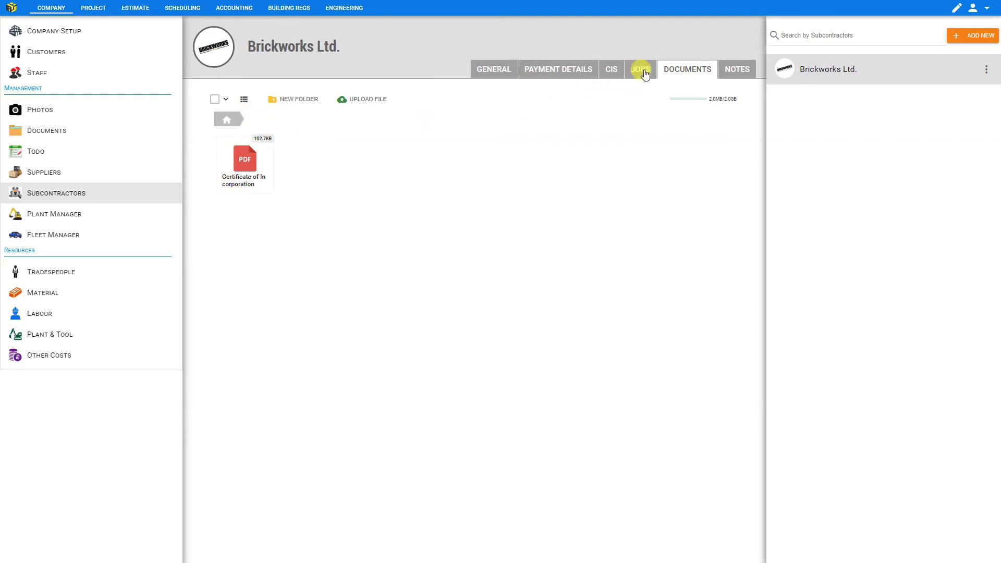
click(738, 71)
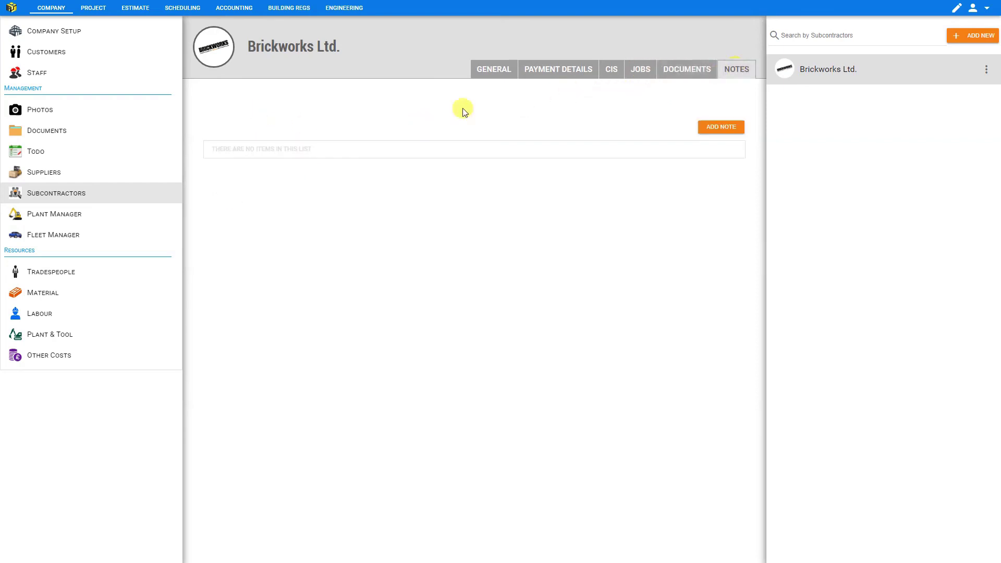
Add three notes, describe one as 'New office', and date the first note 10 July 2021.
click(714, 130)
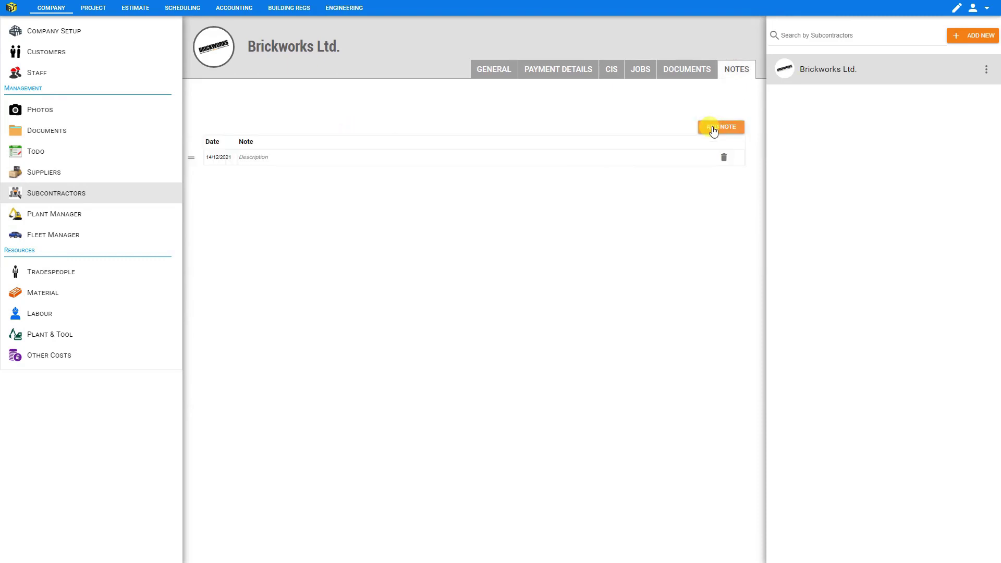
click(713, 130)
click(713, 131)
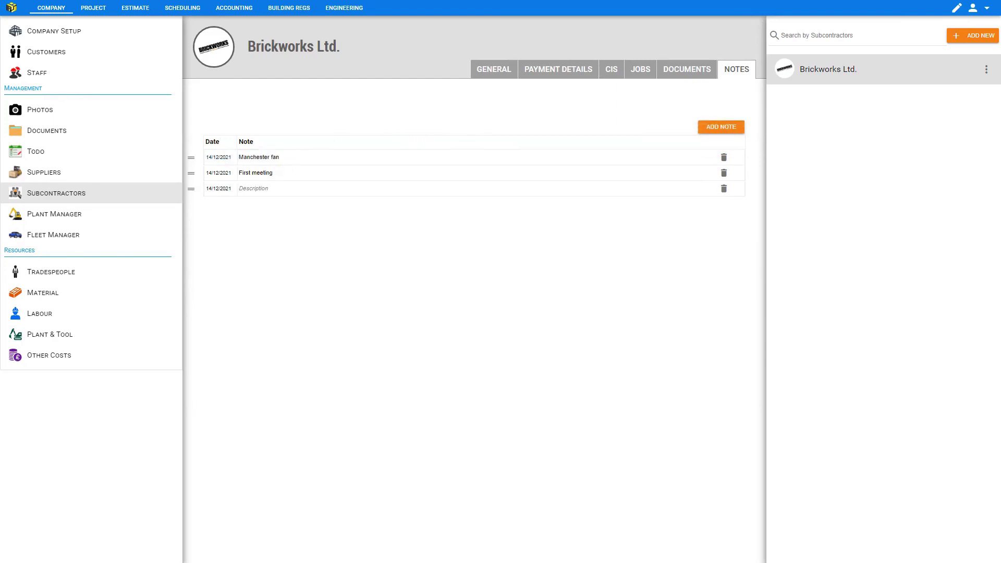
text(New office)
click(219, 157)
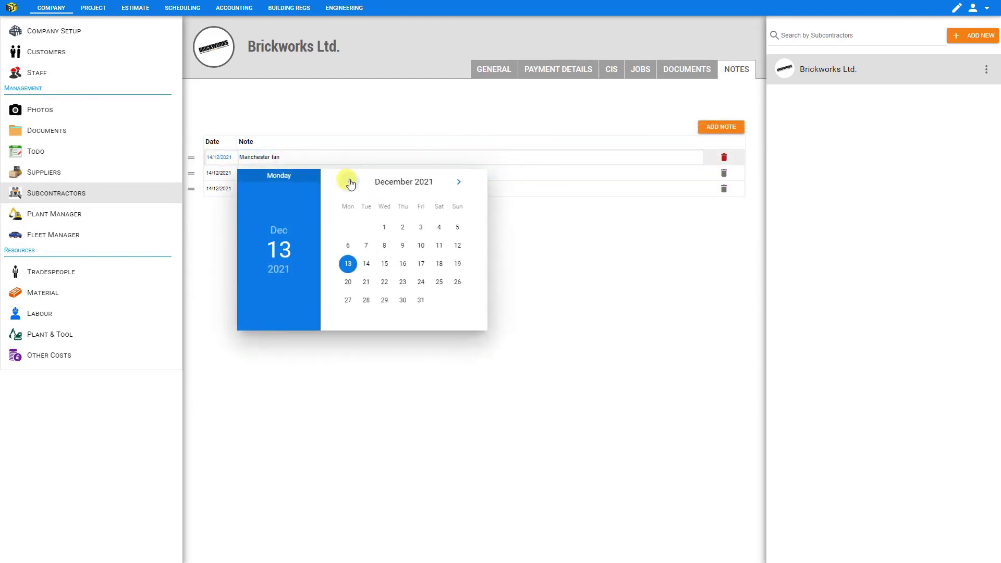
click(349, 182)
click(349, 182)
click(349, 182)
click(349, 182)
click(349, 182)
click(439, 245)
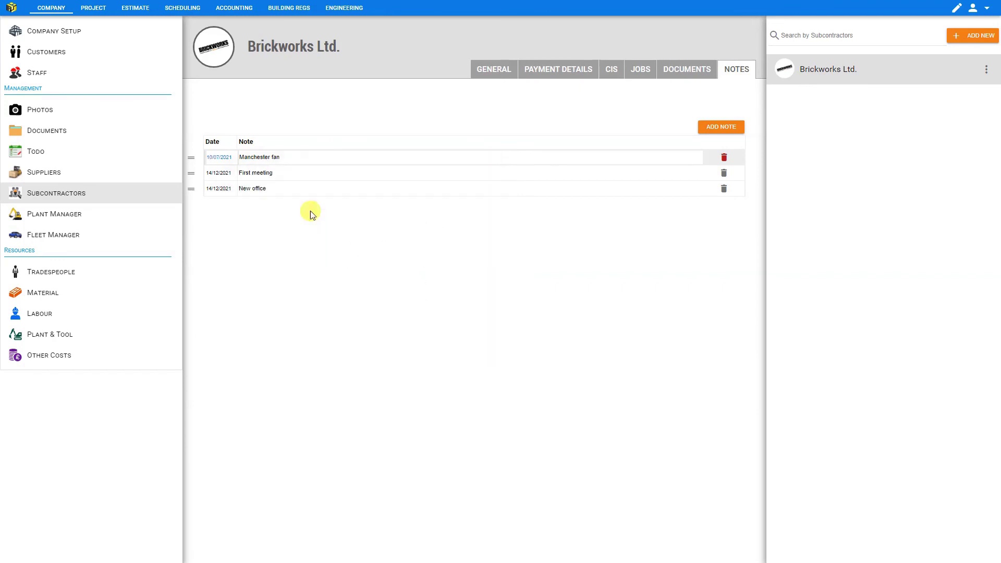
Date the other notes 10 August and 10 December 2021, and move New office to the top.
click(219, 173)
click(349, 197)
click(349, 197)
click(349, 197)
click(349, 197)
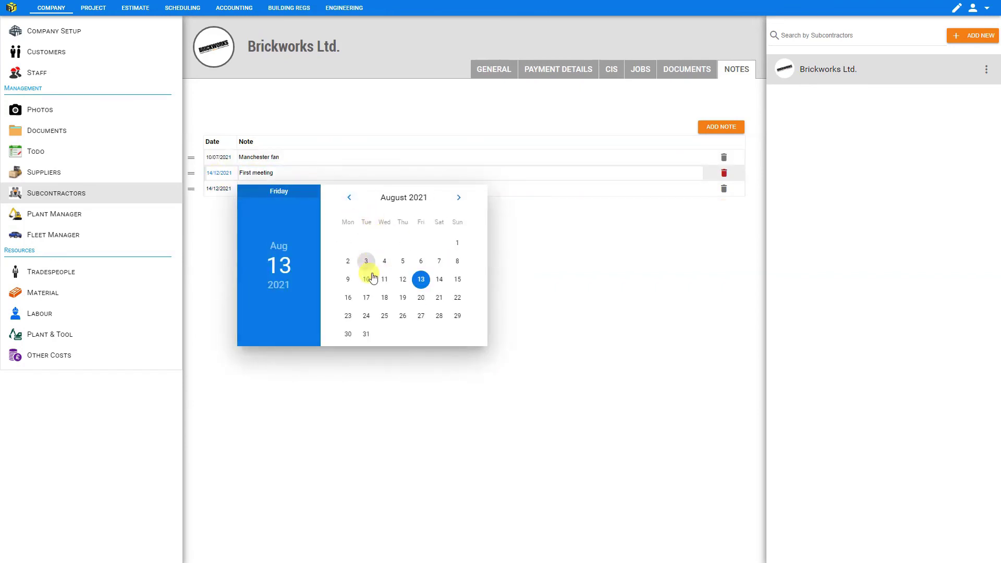
click(367, 279)
click(219, 188)
click(421, 276)
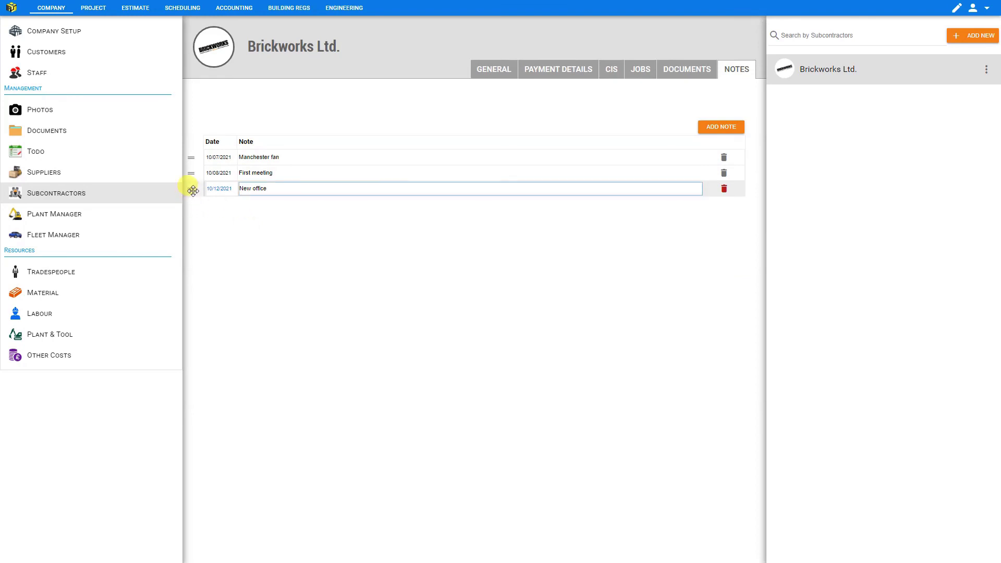
mouse_move(191, 190)
mouse_down()
mouse_move(192, 155)
mouse_move(191, 188)
mouse_up()
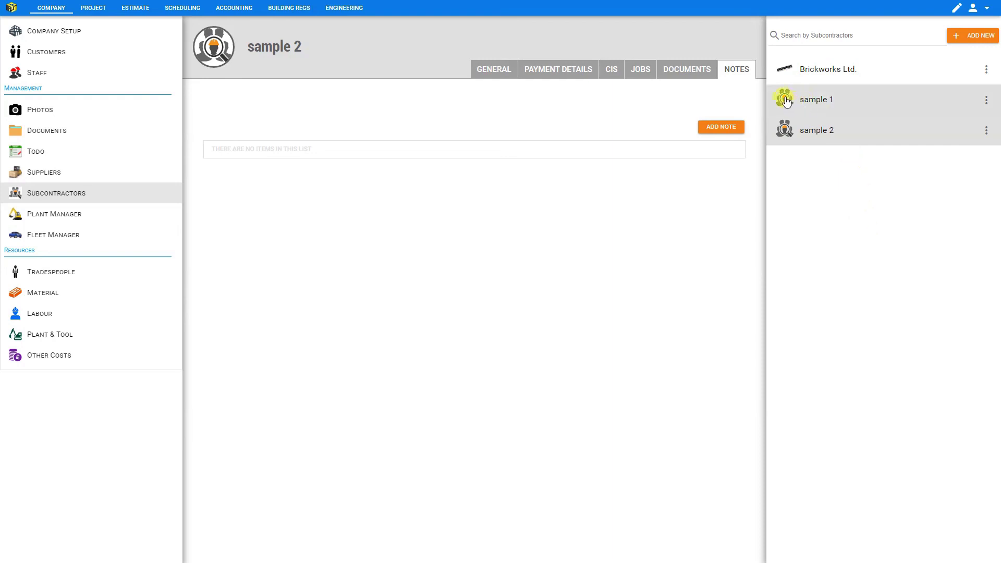
Clear the 'b' search and delete the sample 2 subcontractor, confirming with DELETE.
mouse_move(211, 44)
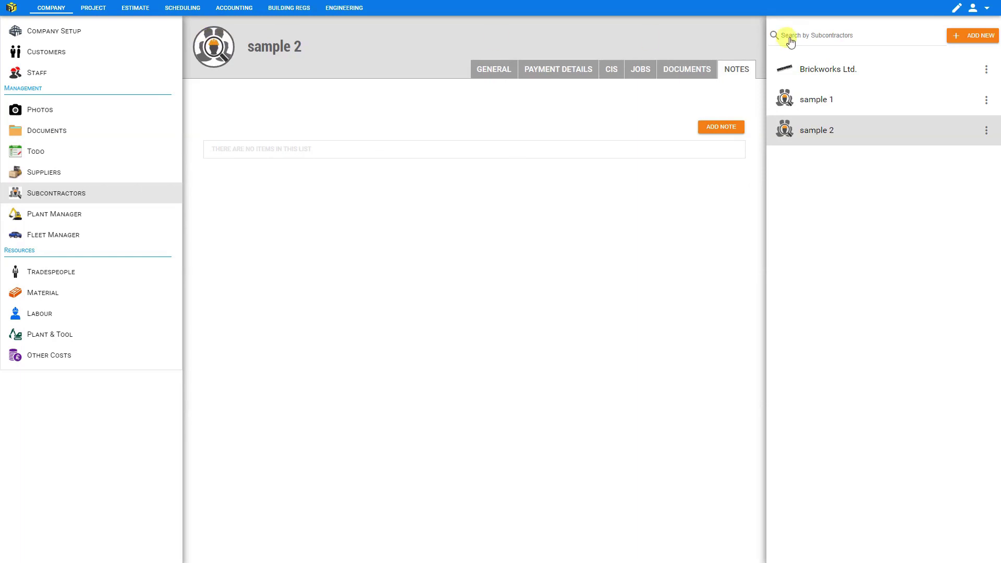
click(834, 35)
text(b)
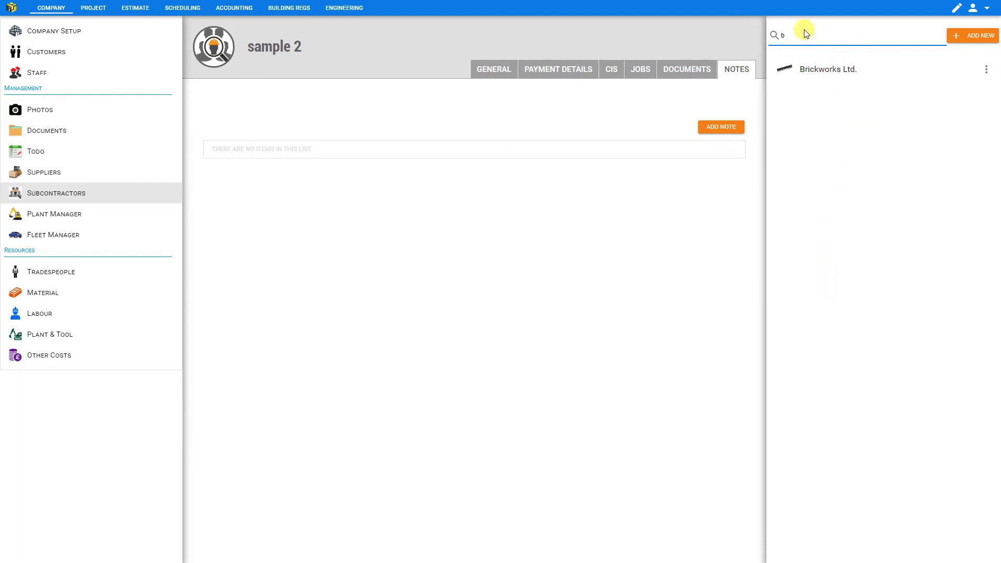
key(BackSpace)
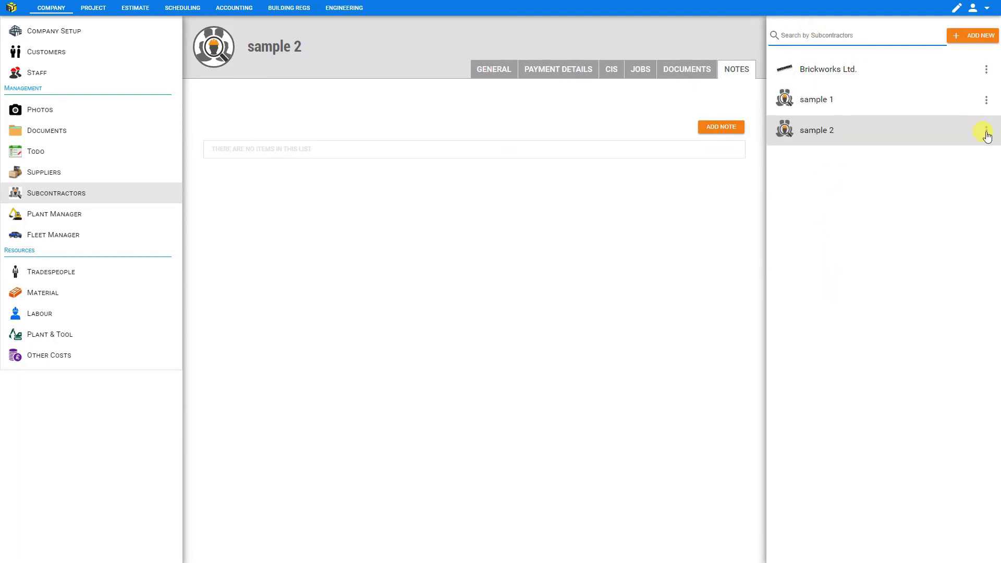
click(986, 135)
click(986, 135)
click(941, 145)
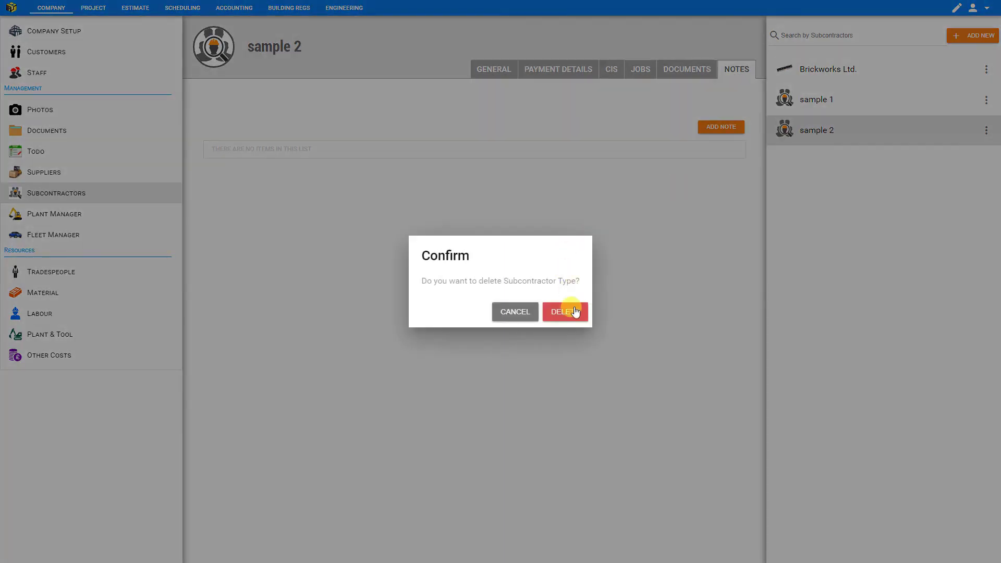
click(575, 316)
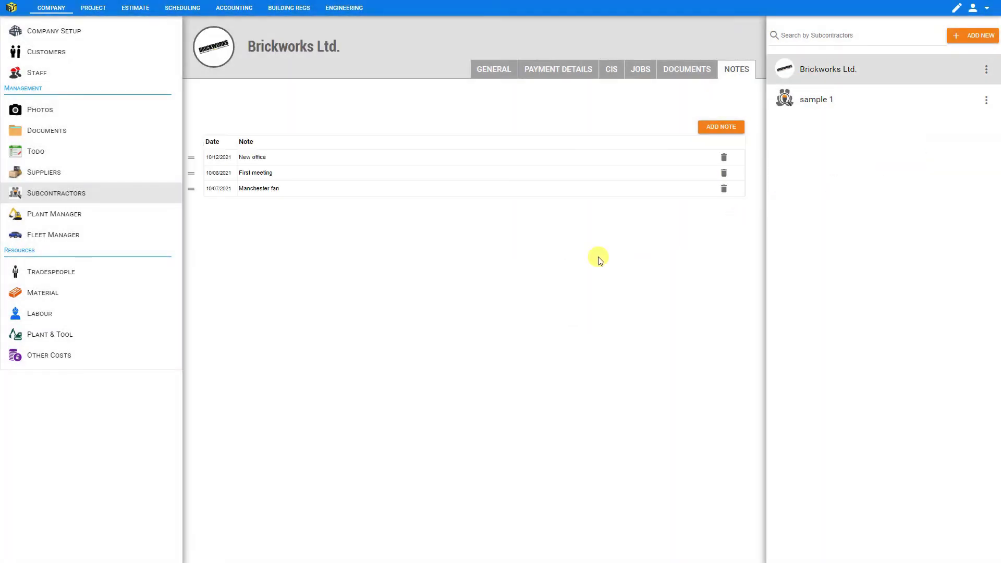